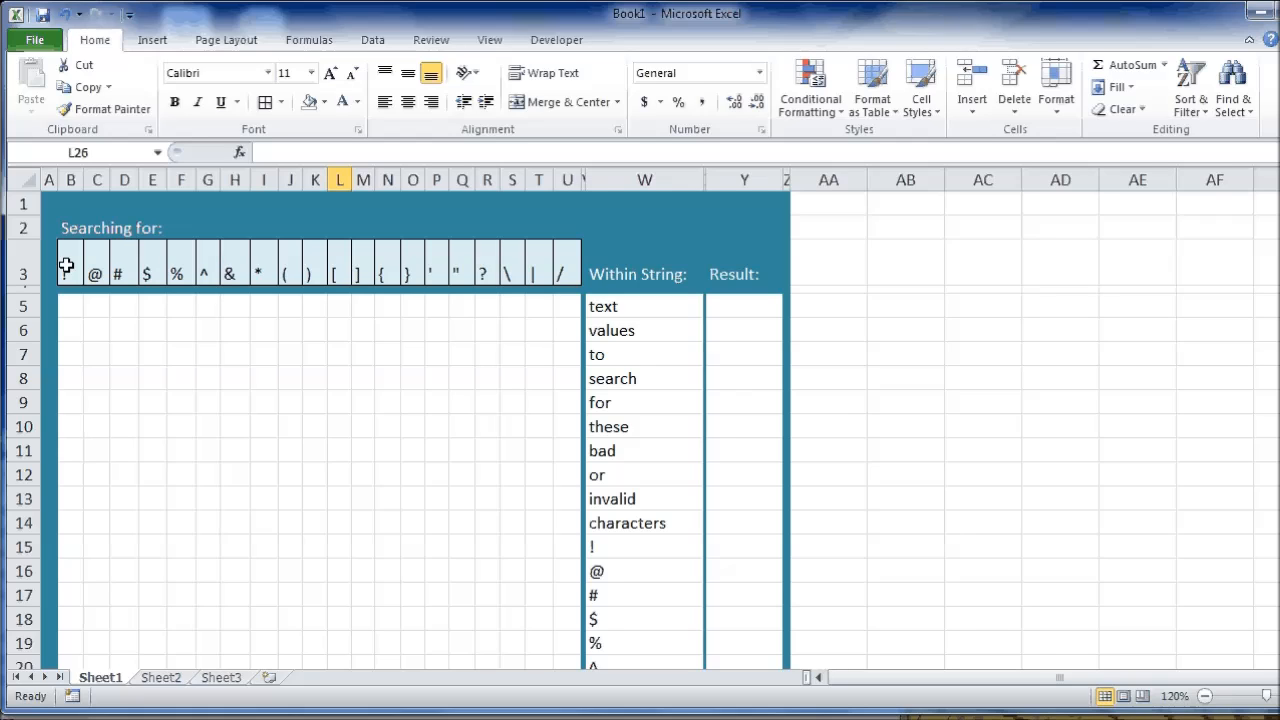
Review the special characters listed as search terms in B3:U3.
{"action": "left_click", "coordinate": [66, 265]}
{"action": "left_click", "coordinate": [100, 270]}
{"action": "left_click", "coordinate": [130, 271]}
{"action": "left_click", "coordinate": [172, 273]}
{"action": "left_click_drag", "start_coordinate": [560, 276], "coordinate": [77, 277]}
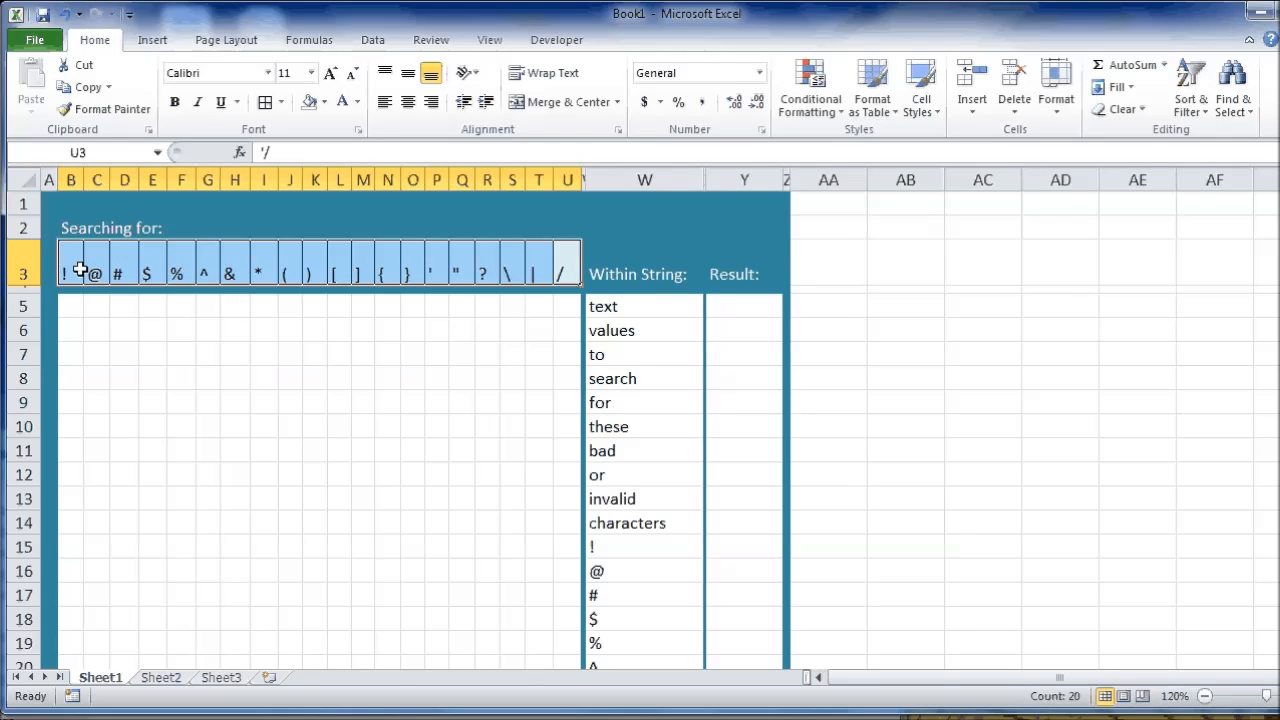
{"action": "left_click", "coordinate": [565, 266]}
Look through the words and symbols to be searched in column W, down to row 32.
{"action": "left_click", "coordinate": [647, 307]}
{"action": "left_click", "coordinate": [645, 330]}
{"action": "left_click", "coordinate": [643, 380]}
{"action": "left_click", "coordinate": [645, 428]}
{"action": "scroll", "coordinate": [646, 480], "scroll_direction": "down", "scroll_amount": 3}
{"action": "left_click", "coordinate": [642, 589]}
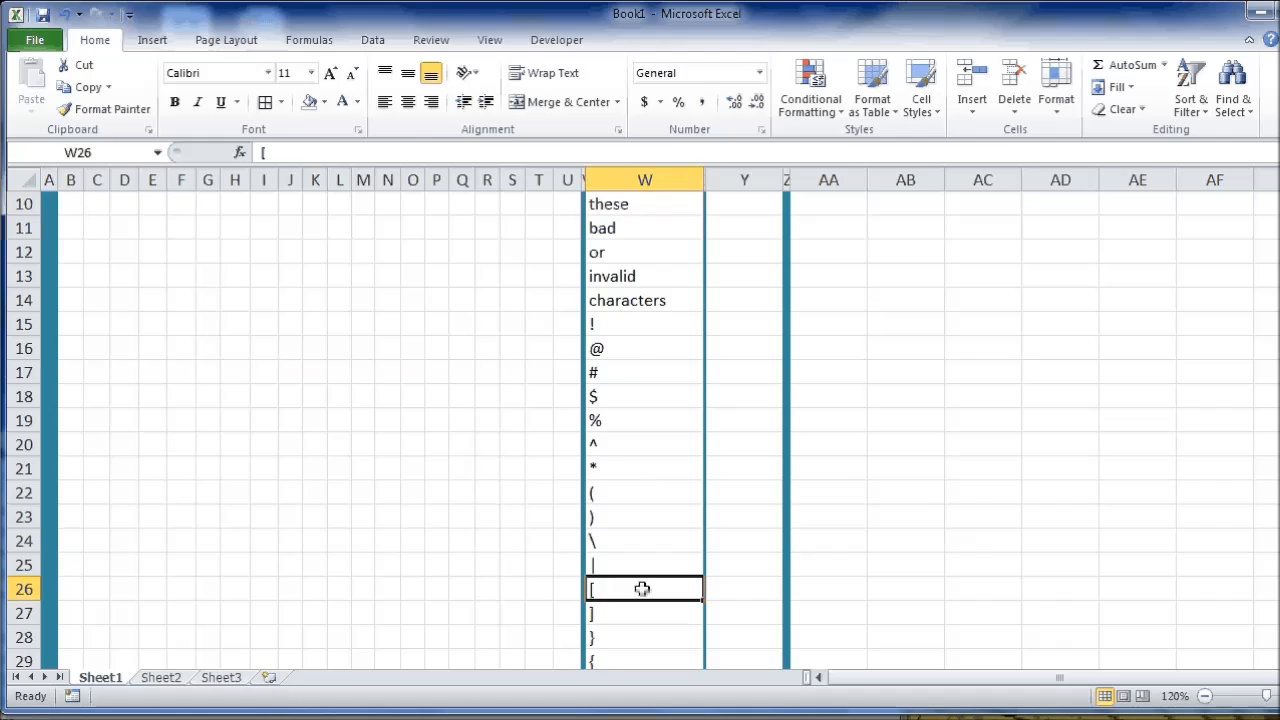
{"action": "scroll", "coordinate": [643, 600], "scroll_direction": "down", "scroll_amount": 2}
{"action": "left_click", "coordinate": [643, 563]}
{"action": "left_click", "coordinate": [643, 512]}
{"action": "left_click", "coordinate": [645, 465]}
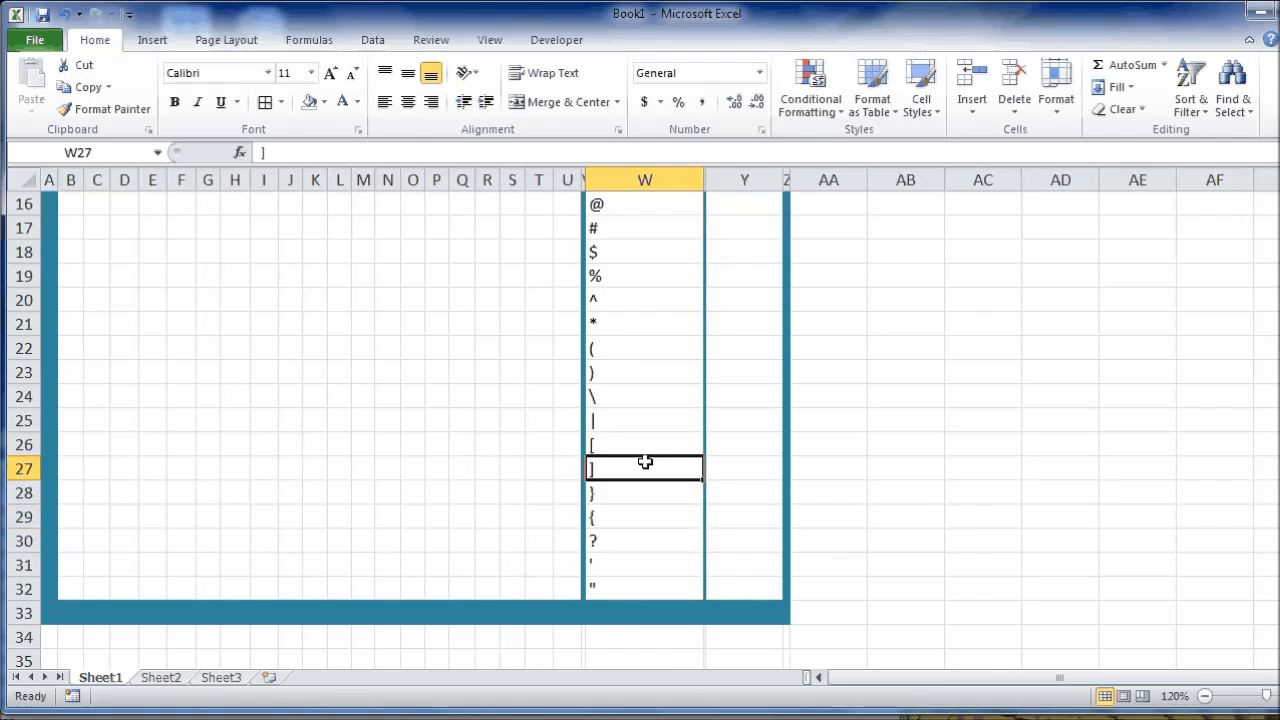
{"action": "scroll", "coordinate": [645, 455], "scroll_direction": "up", "scroll_amount": 5}
Examine the B5 formula piece by piece: the FIND of B$3 within $W5, its IFERROR wrapper and the outer IF arguments.
{"action": "left_click", "coordinate": [77, 260]}
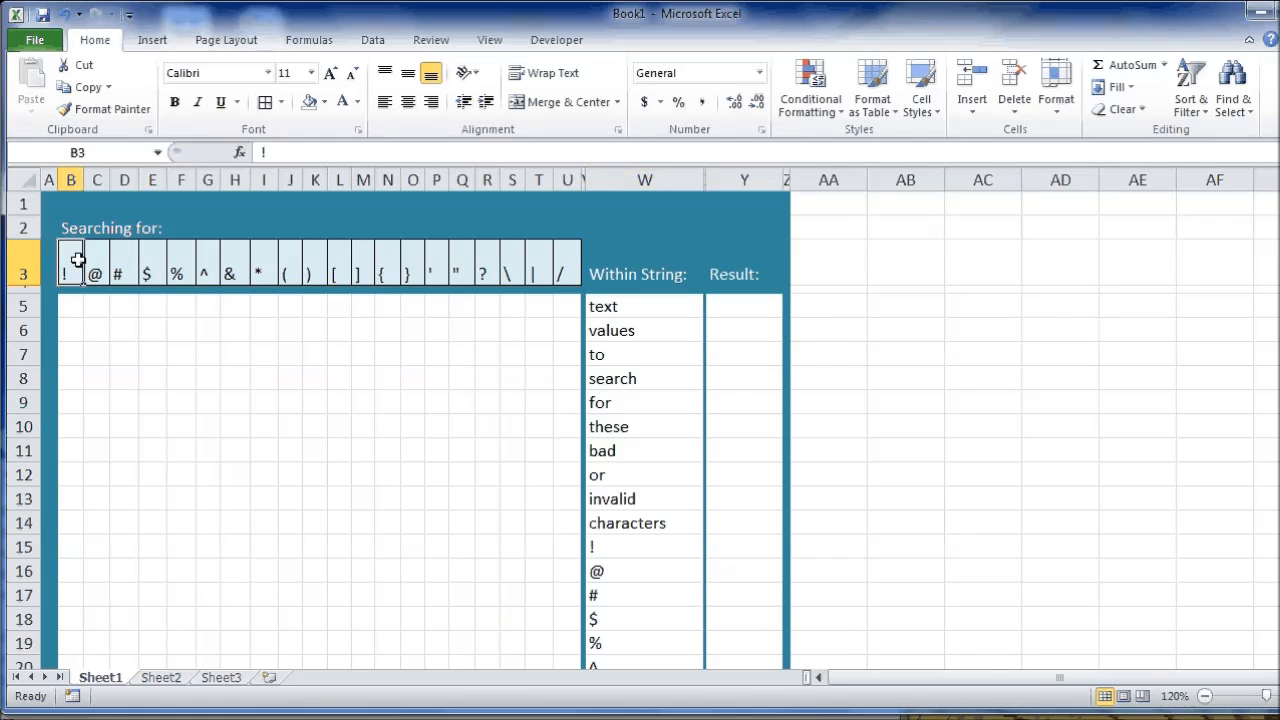
{"action": "left_click_drag", "start_coordinate": [96, 267], "coordinate": [566, 262]}
{"action": "left_click", "coordinate": [73, 311]}
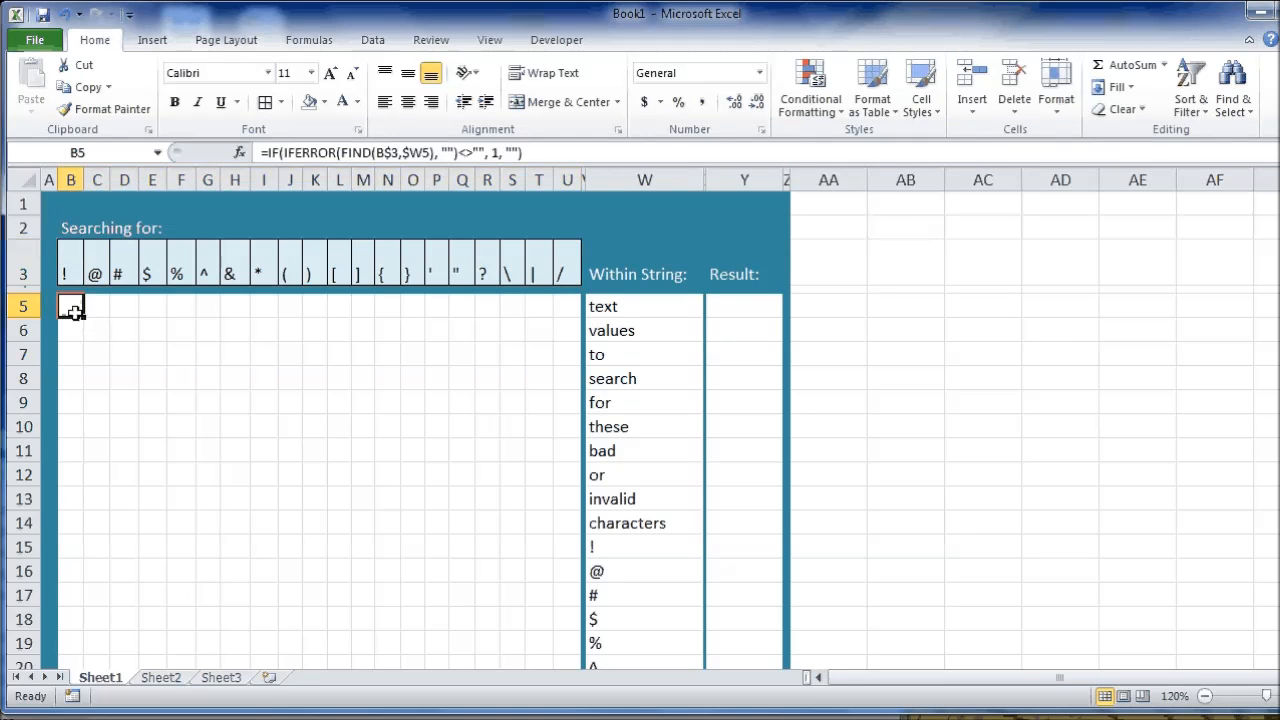
{"action": "left_click", "coordinate": [347, 152]}
{"action": "left_click_drag", "start_coordinate": [347, 152], "coordinate": [433, 152]}
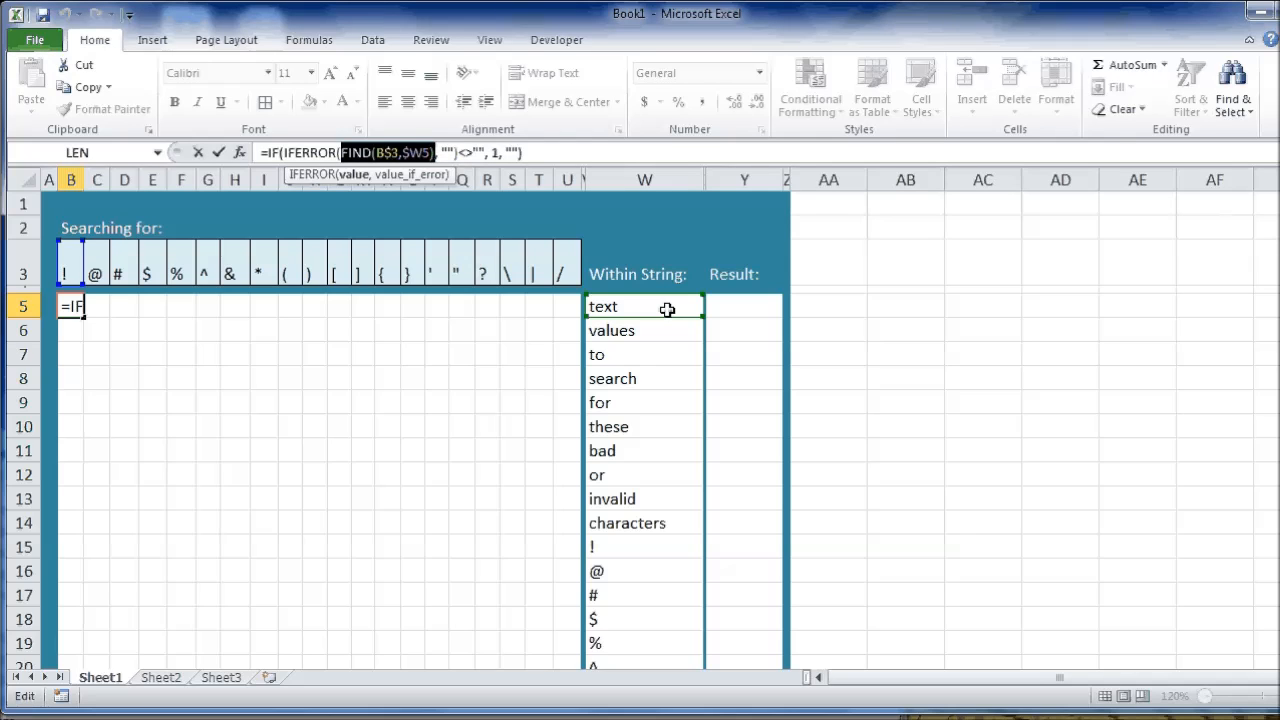
{"action": "left_click", "coordinate": [431, 154]}
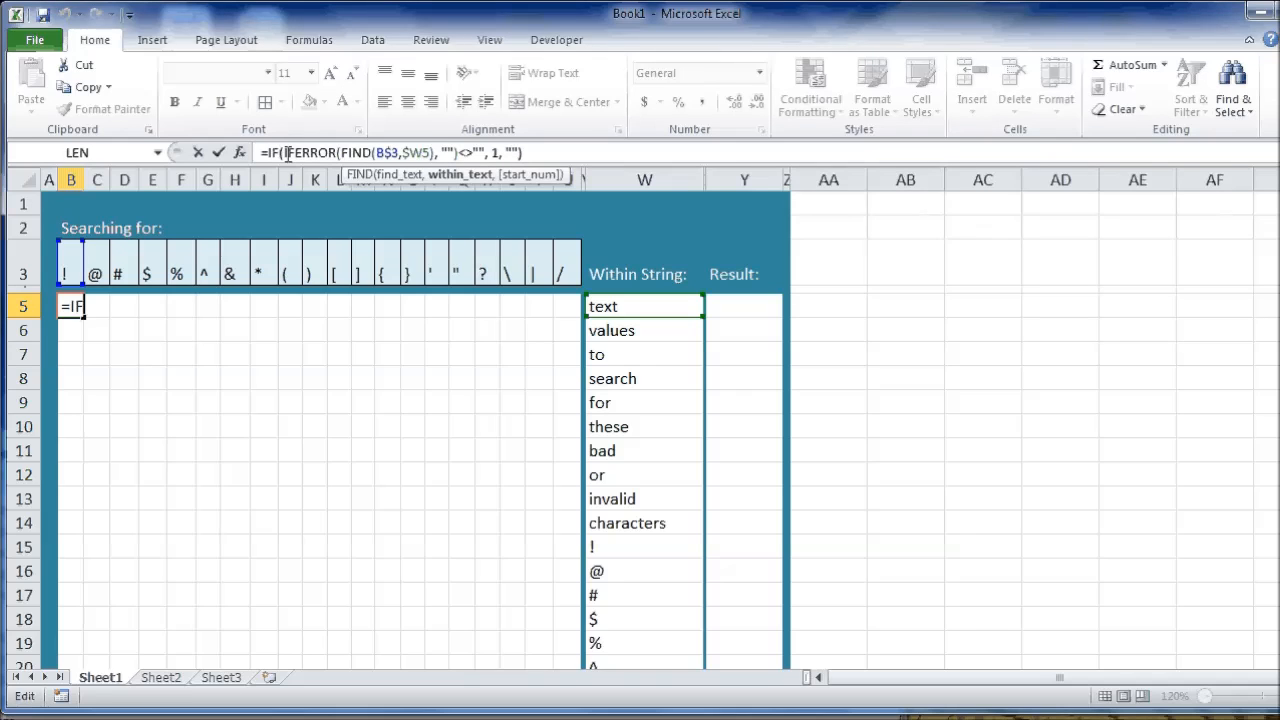
{"action": "left_click_drag", "start_coordinate": [287, 153], "coordinate": [455, 153]}
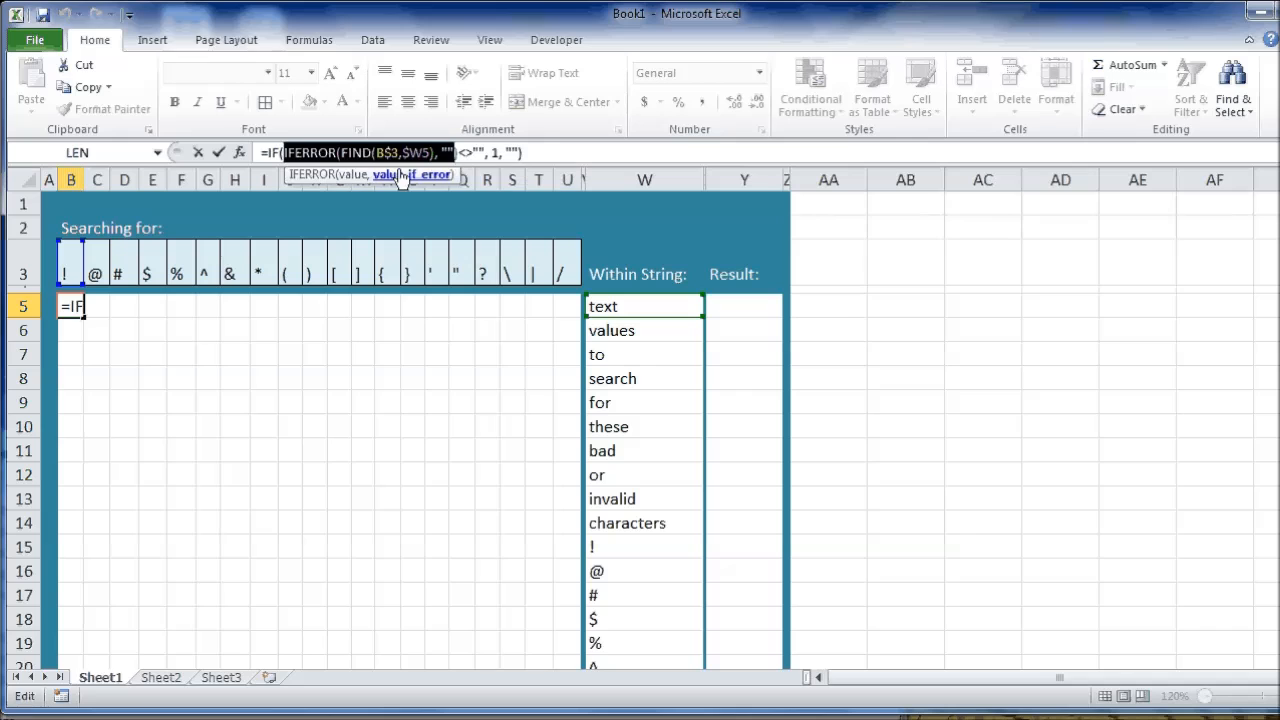
{"action": "key", "text": "Right"}
{"action": "type", "text": ")"}
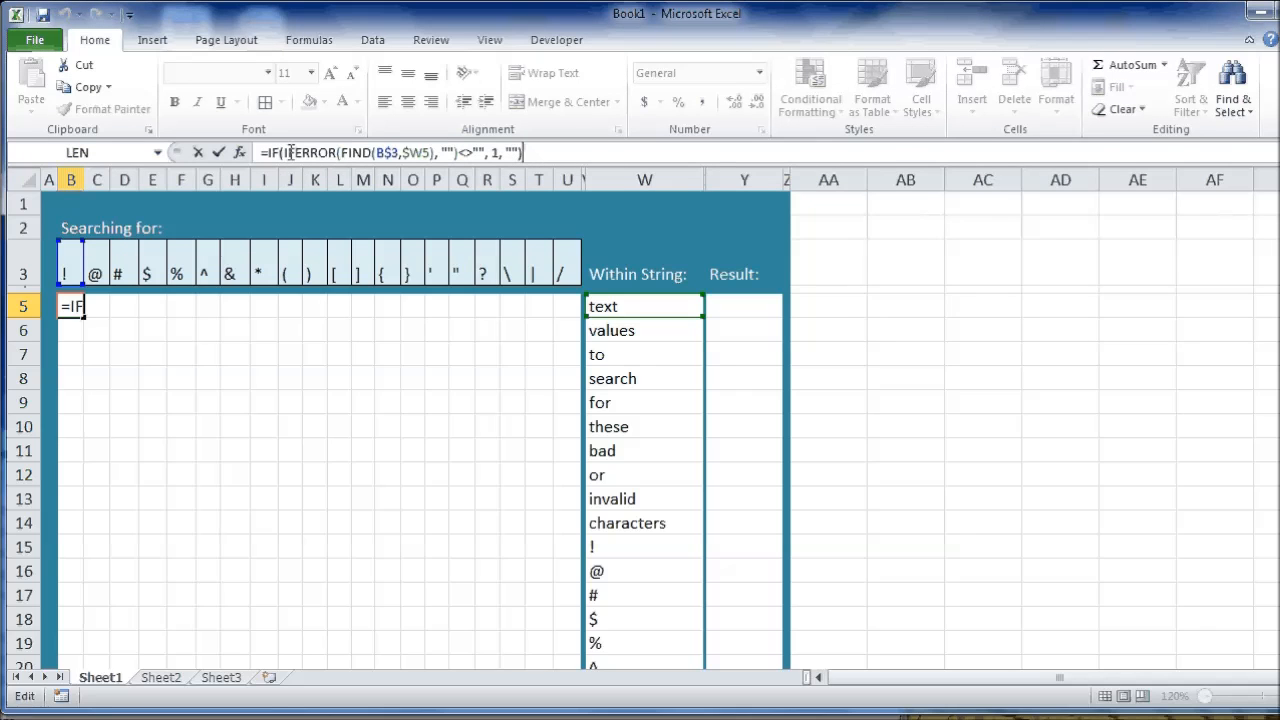
{"action": "left_click_drag", "start_coordinate": [269, 153], "coordinate": [486, 153]}
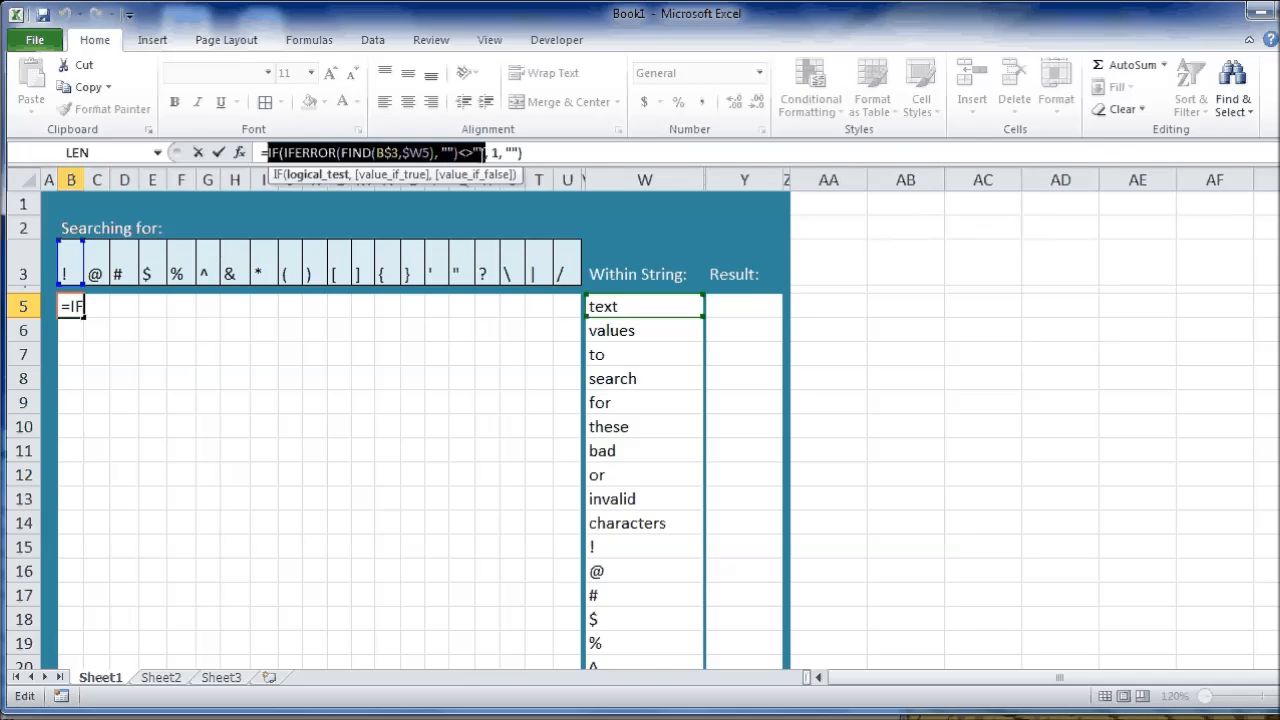
{"action": "left_click", "coordinate": [494, 152]}
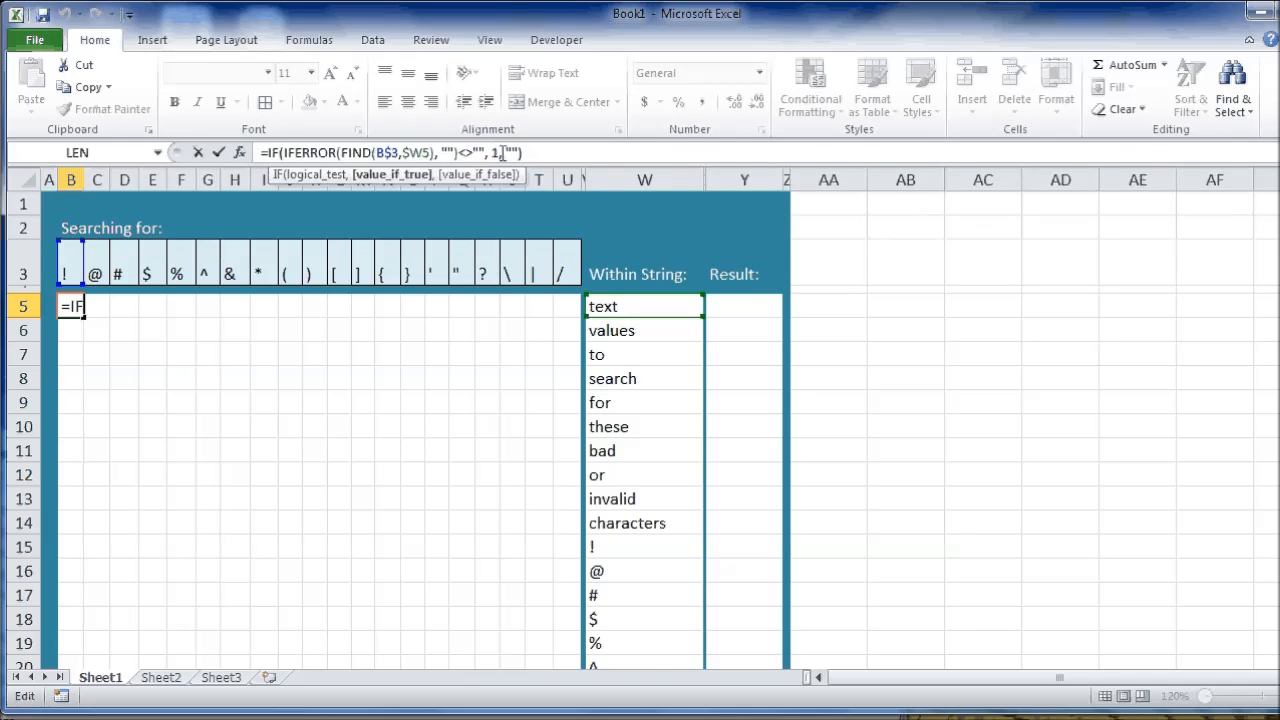
{"action": "left_click", "coordinate": [527, 152]}
{"action": "key", "text": "BackSpace"}
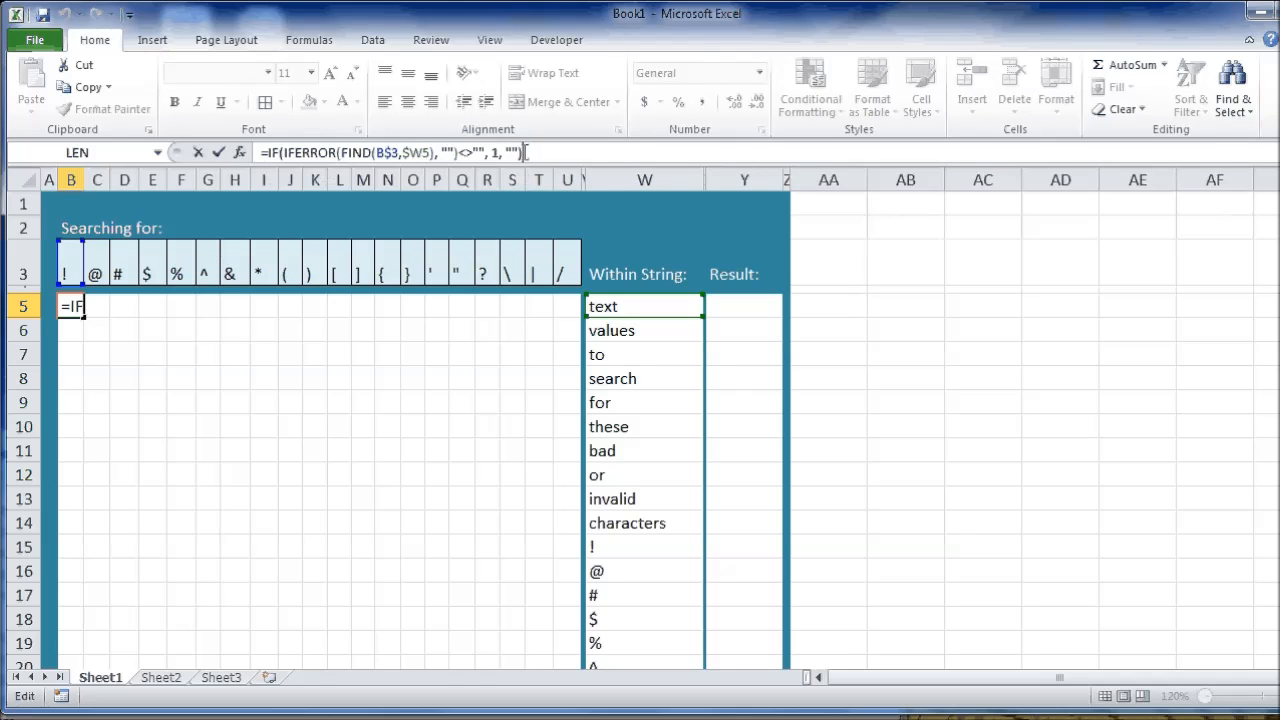
{"action": "key", "text": "Return"}
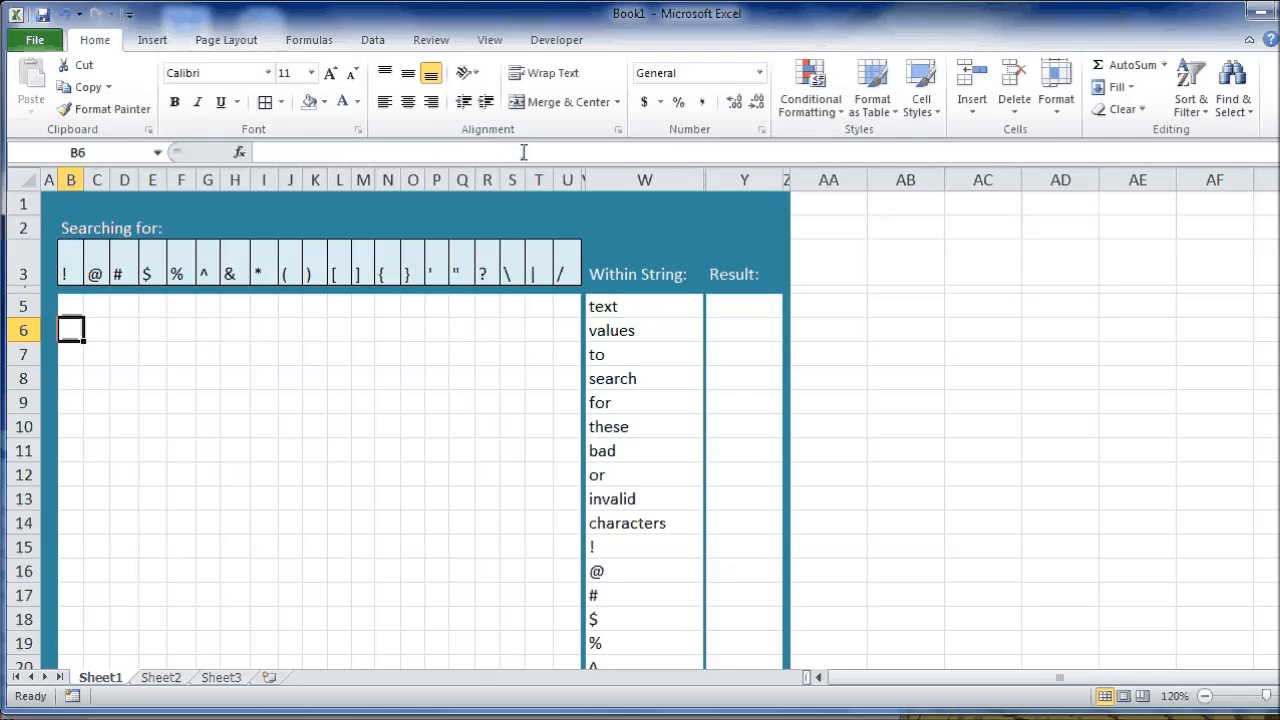
Copy the search formula from B5 across and down the whole grid to U32.
{"action": "left_click", "coordinate": [78, 307]}
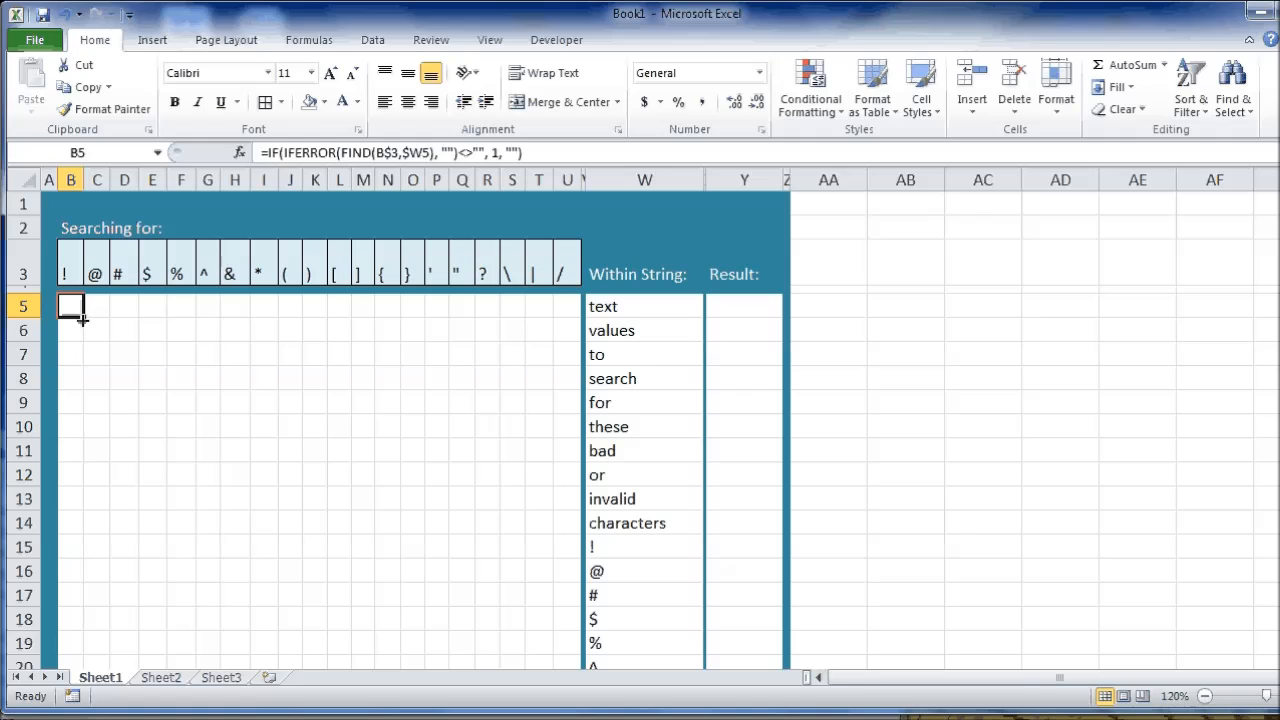
{"action": "left_click_drag", "start_coordinate": [82, 318], "coordinate": [585, 600]}
{"action": "scroll", "coordinate": [466, 531], "scroll_direction": "up", "scroll_amount": 2}
{"action": "left_click", "coordinate": [419, 488]}
{"action": "scroll", "coordinate": [140, 408], "scroll_direction": "up", "scroll_amount": 3}
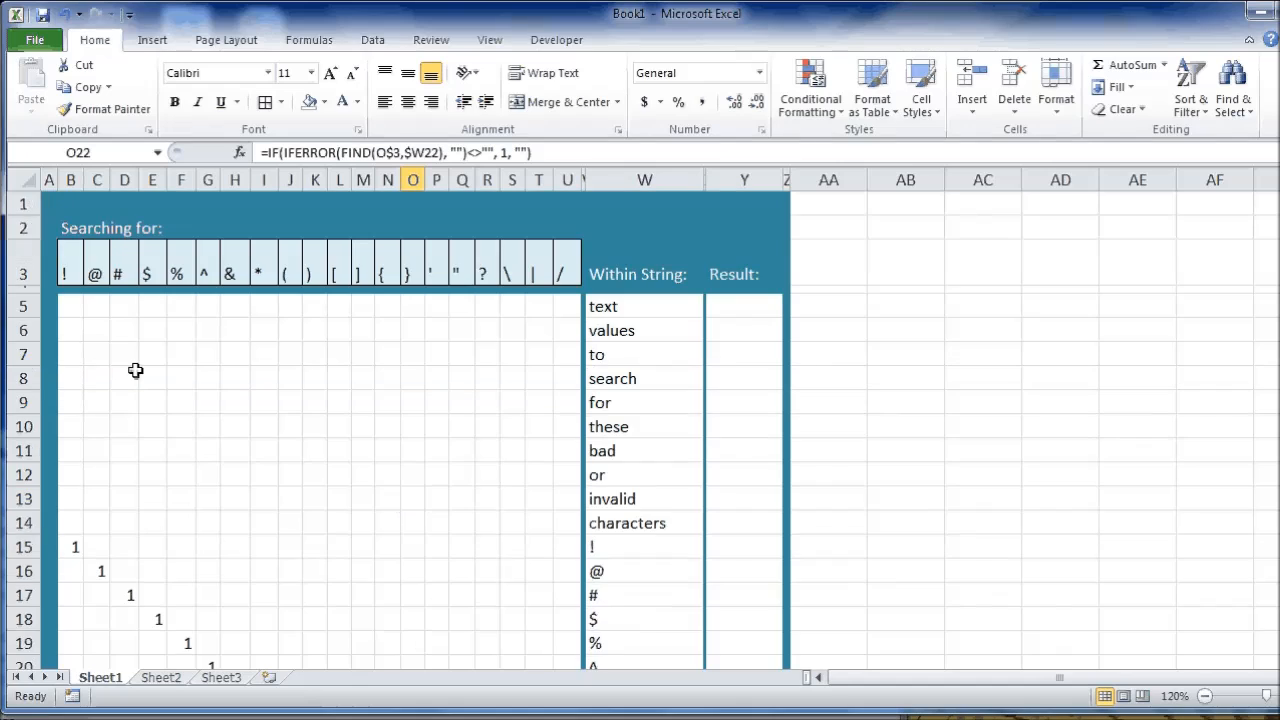
Check the match flags in the grid against the strings in column W and the search characters in row 3.
{"action": "scroll", "coordinate": [105, 349], "scroll_direction": "down", "scroll_amount": 1}
{"action": "left_click", "coordinate": [152, 549]}
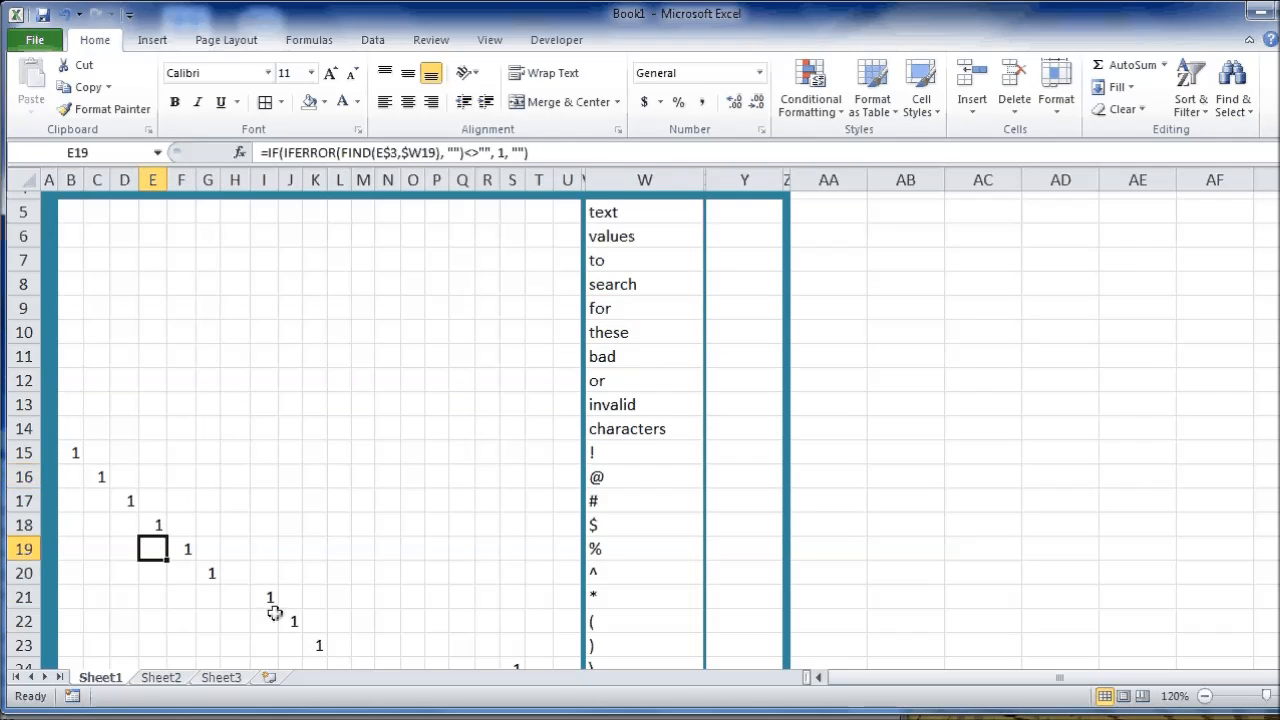
{"action": "scroll", "coordinate": [300, 605], "scroll_direction": "down", "scroll_amount": 1}
{"action": "scroll", "coordinate": [300, 605], "scroll_direction": "down", "scroll_amount": 1}
{"action": "left_click_drag", "start_coordinate": [160, 396], "coordinate": [633, 400]}
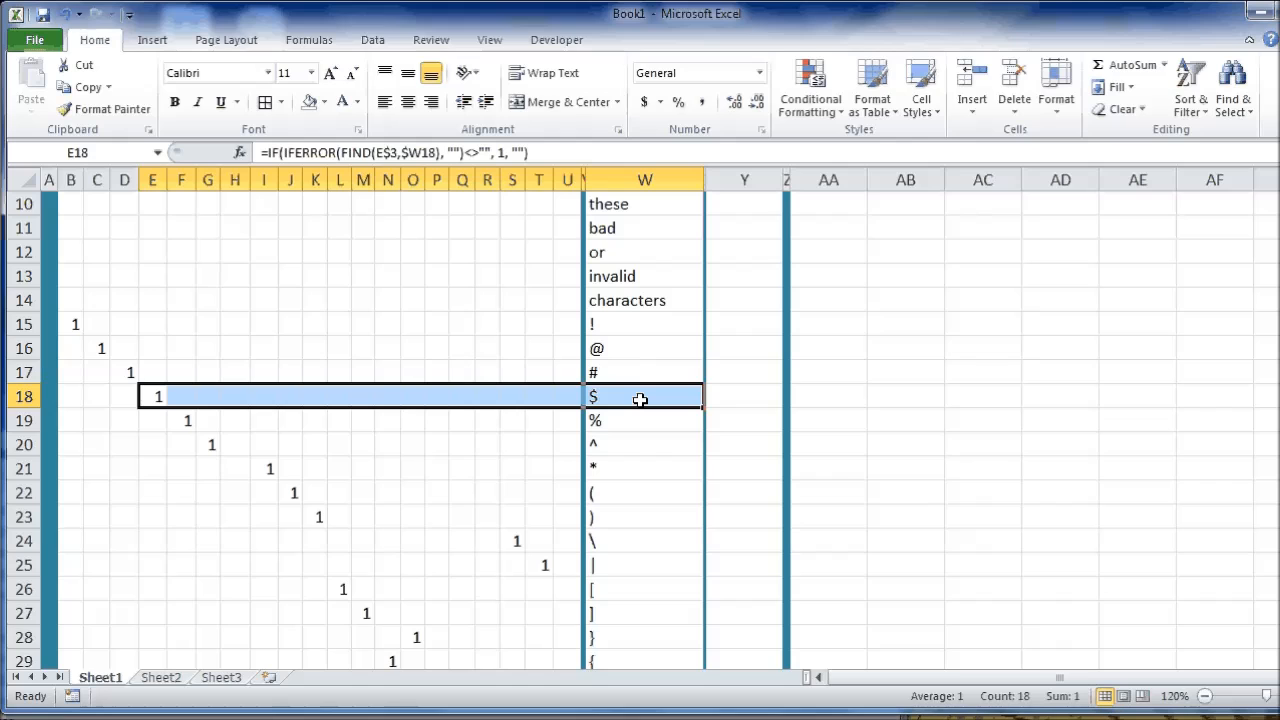
{"action": "scroll", "coordinate": [160, 394], "scroll_direction": "up", "scroll_amount": 3}
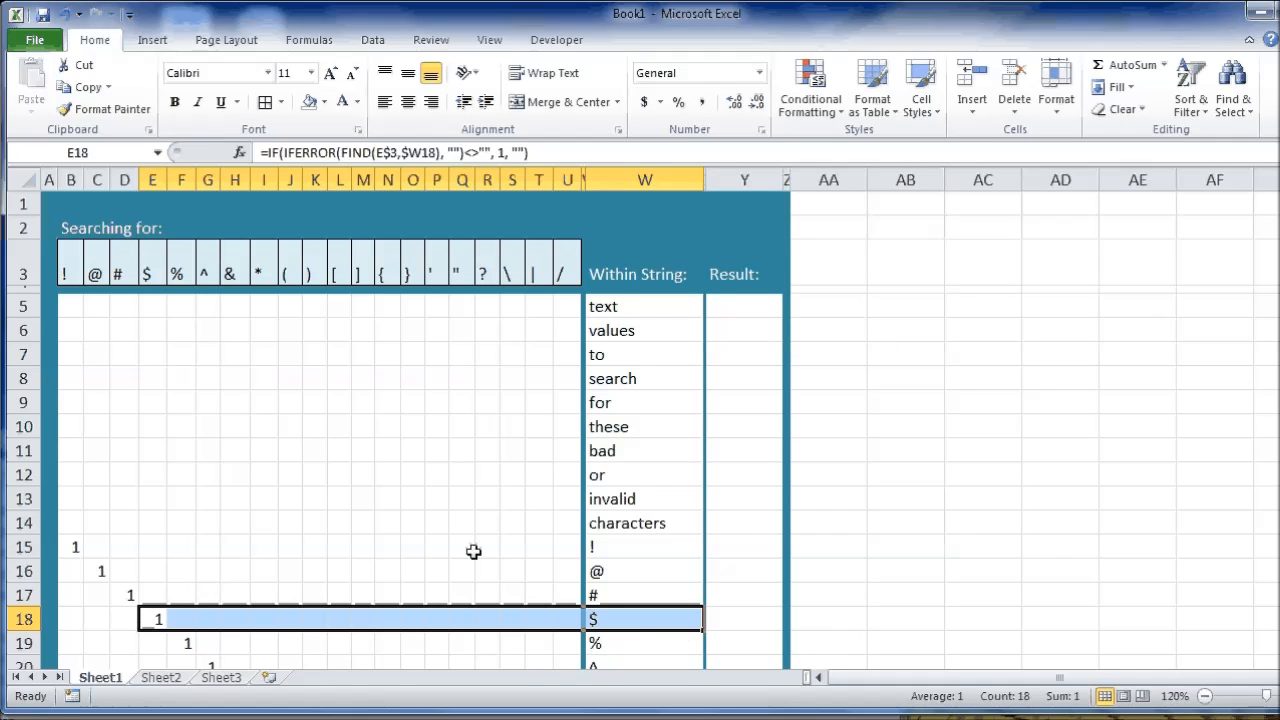
{"action": "scroll", "coordinate": [477, 540], "scroll_direction": "down", "scroll_amount": 1}
{"action": "left_click", "coordinate": [512, 572]}
{"action": "scroll", "coordinate": [529, 494], "scroll_direction": "up", "scroll_amount": 1}
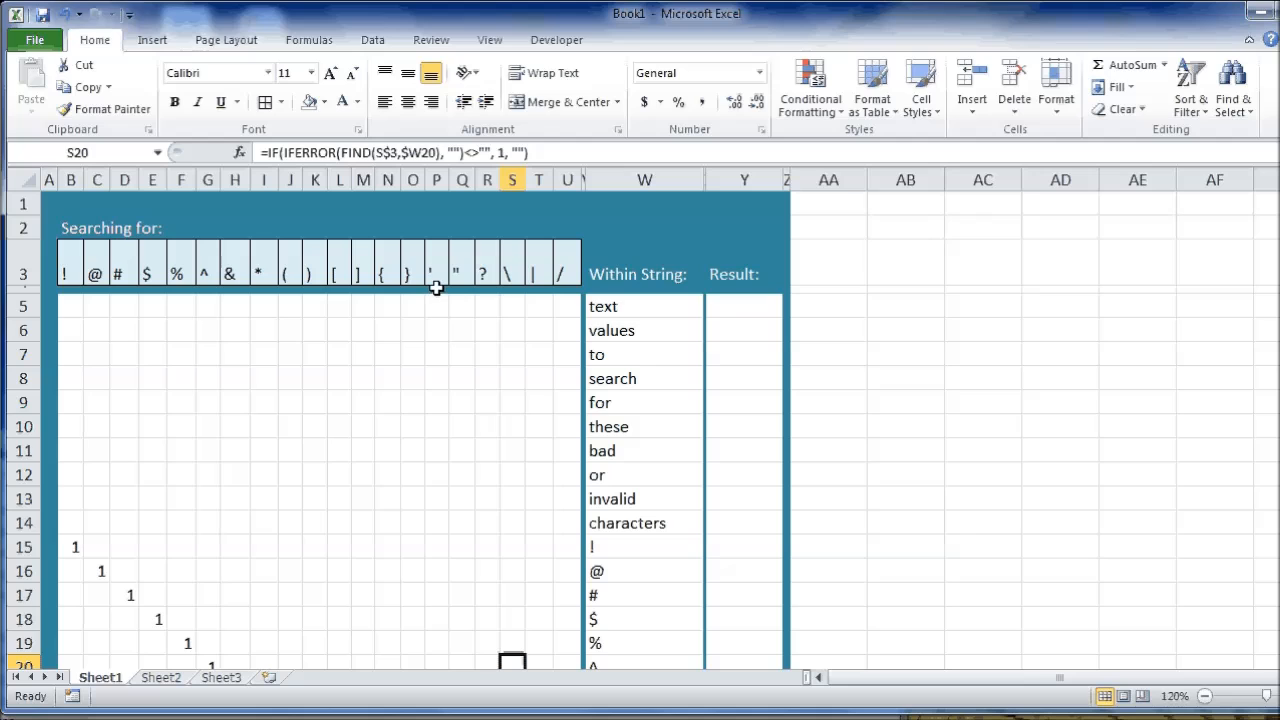
Inspect how the apostrophe search character is entered in P3 and the formula cell beneath it.
{"action": "left_click_drag", "start_coordinate": [436, 289], "coordinate": [437, 340]}
{"action": "left_click", "coordinate": [436, 228]}
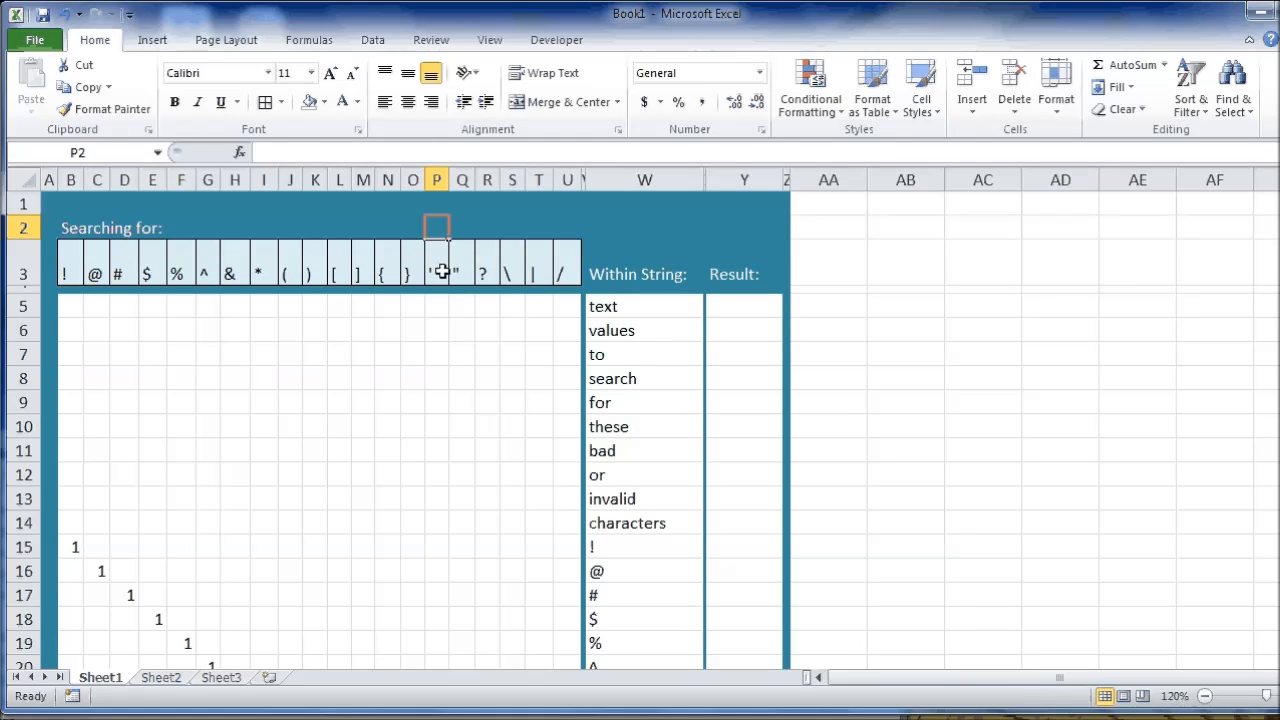
{"action": "left_click", "coordinate": [444, 305]}
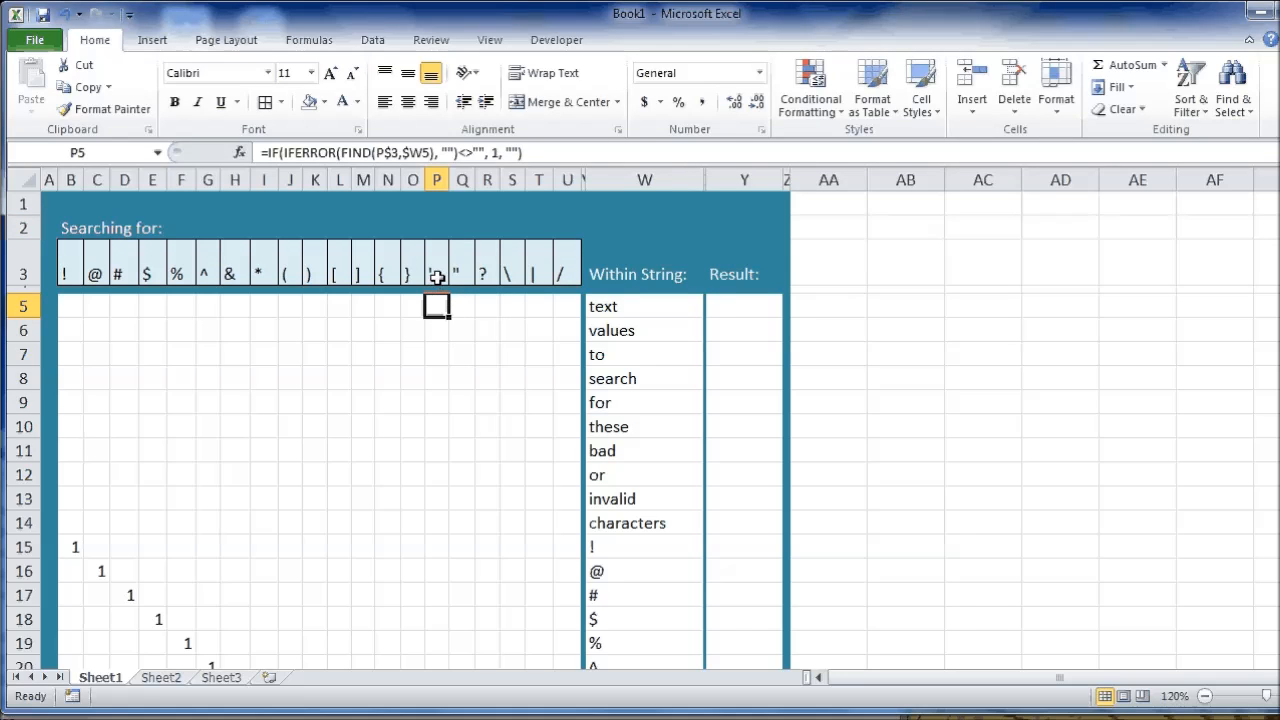
{"action": "left_click", "coordinate": [437, 278]}
{"action": "left_click", "coordinate": [348, 153]}
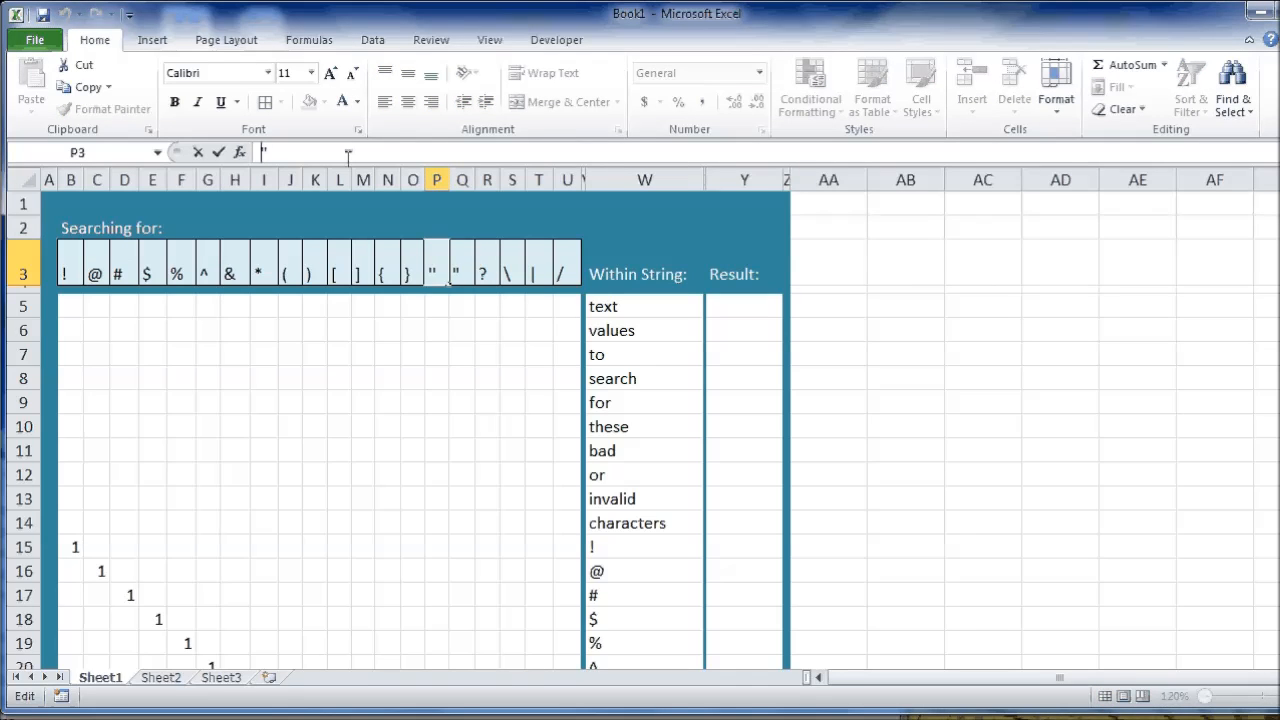
{"action": "left_click", "coordinate": [438, 289]}
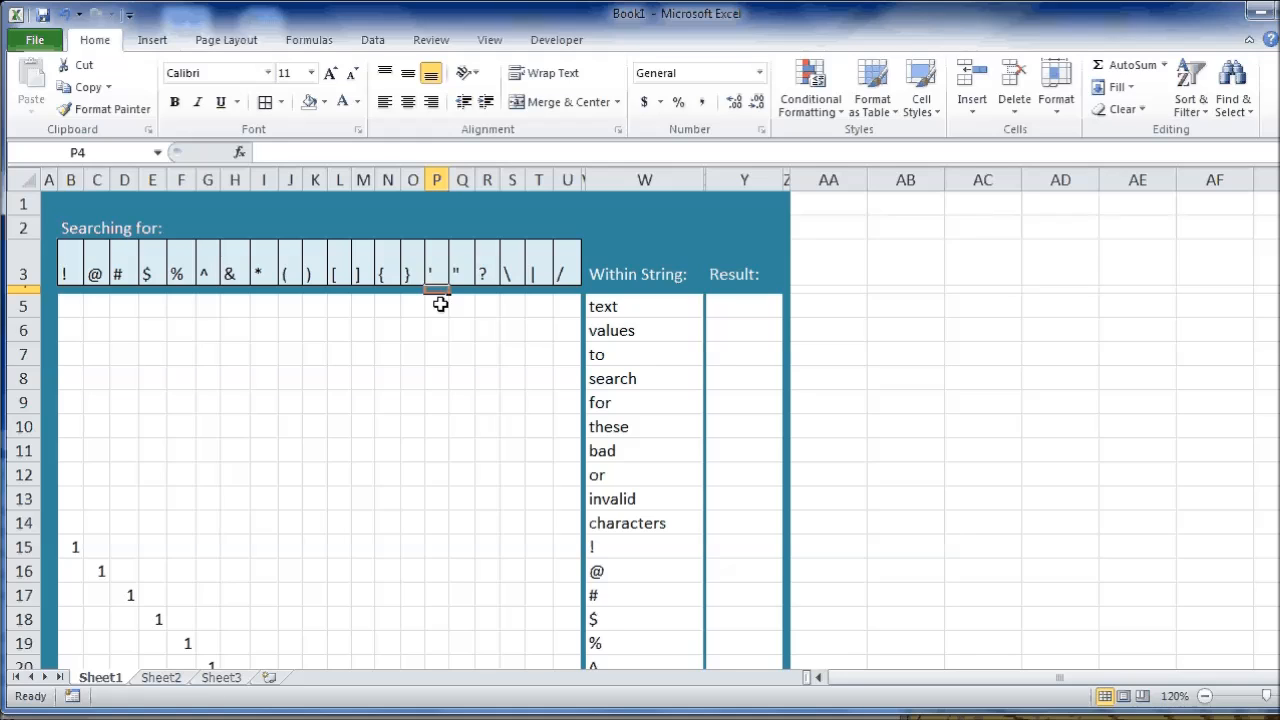
{"action": "left_click", "coordinate": [439, 282]}
{"action": "left_click", "coordinate": [440, 304]}
{"action": "left_click_drag", "start_coordinate": [438, 322], "coordinate": [432, 264]}
Trace column P to the match beside the apostrophe string in W31, and review the other match flags in the grid.
{"action": "scroll", "coordinate": [444, 578], "scroll_direction": "down", "scroll_amount": 3}
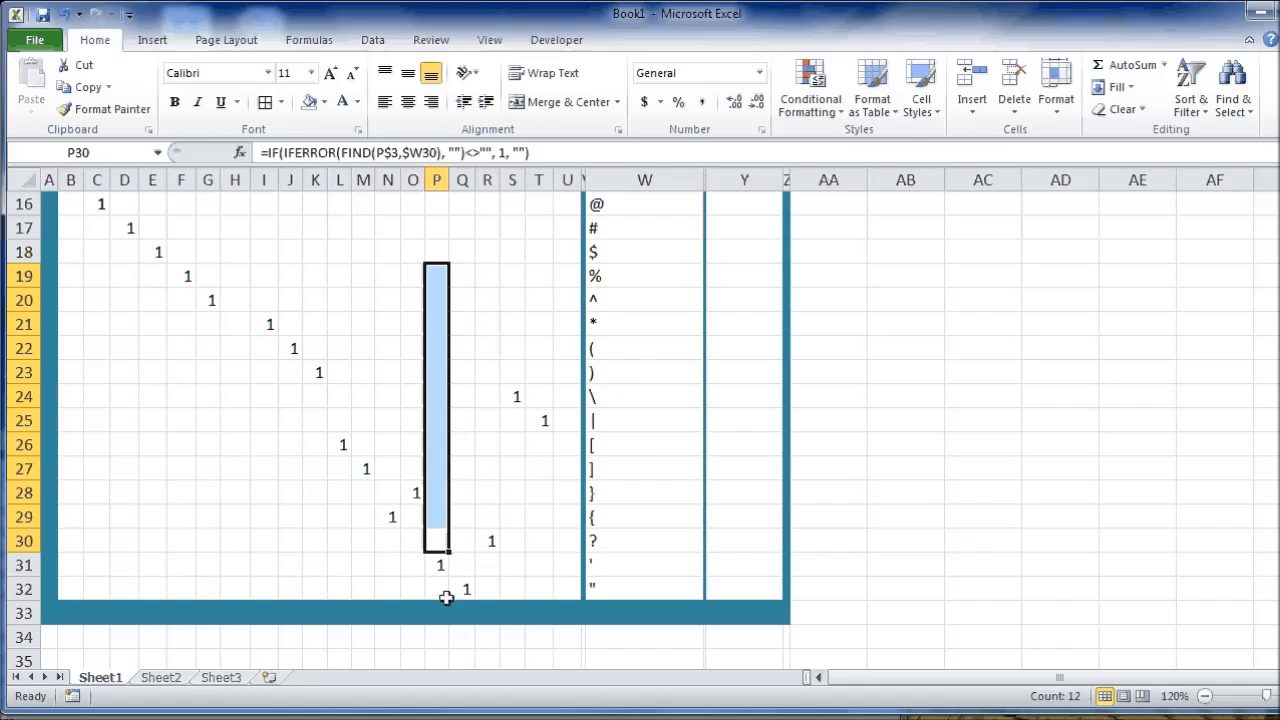
{"action": "scroll", "coordinate": [443, 528], "scroll_direction": "up", "scroll_amount": 5}
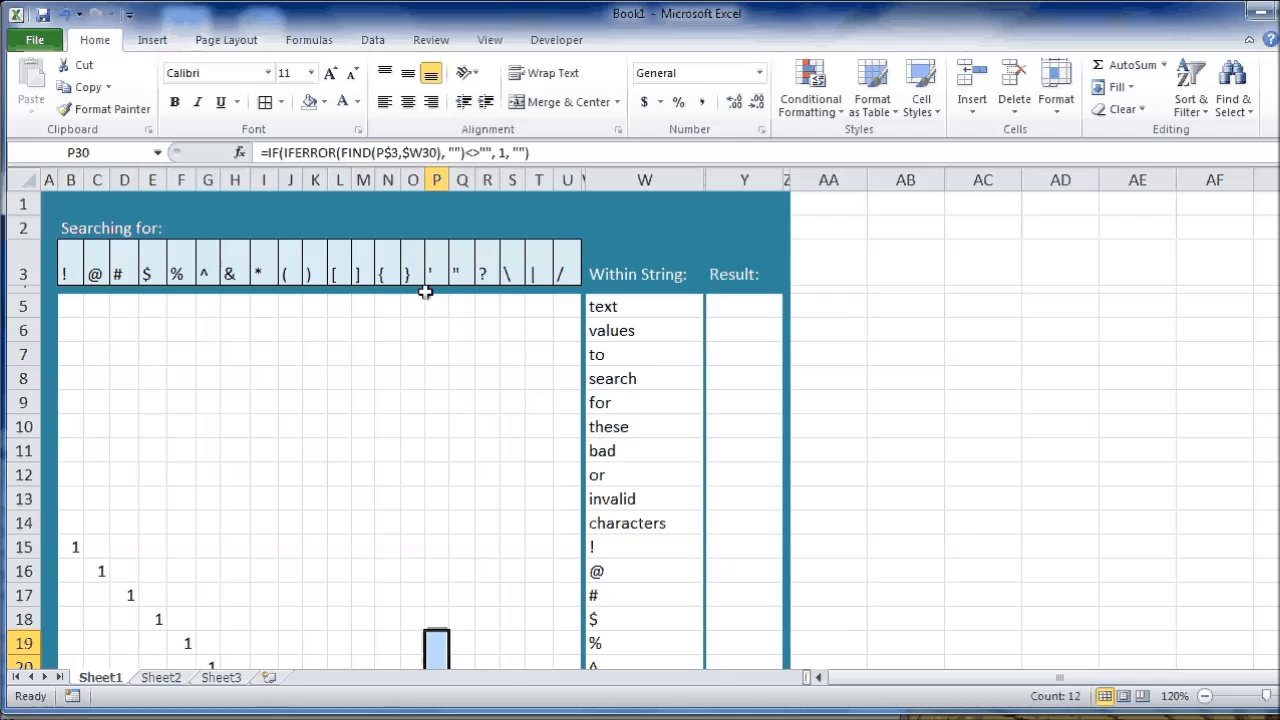
{"action": "scroll", "coordinate": [447, 480], "scroll_direction": "down", "scroll_amount": 2}
{"action": "scroll", "coordinate": [443, 496], "scroll_direction": "down", "scroll_amount": 3}
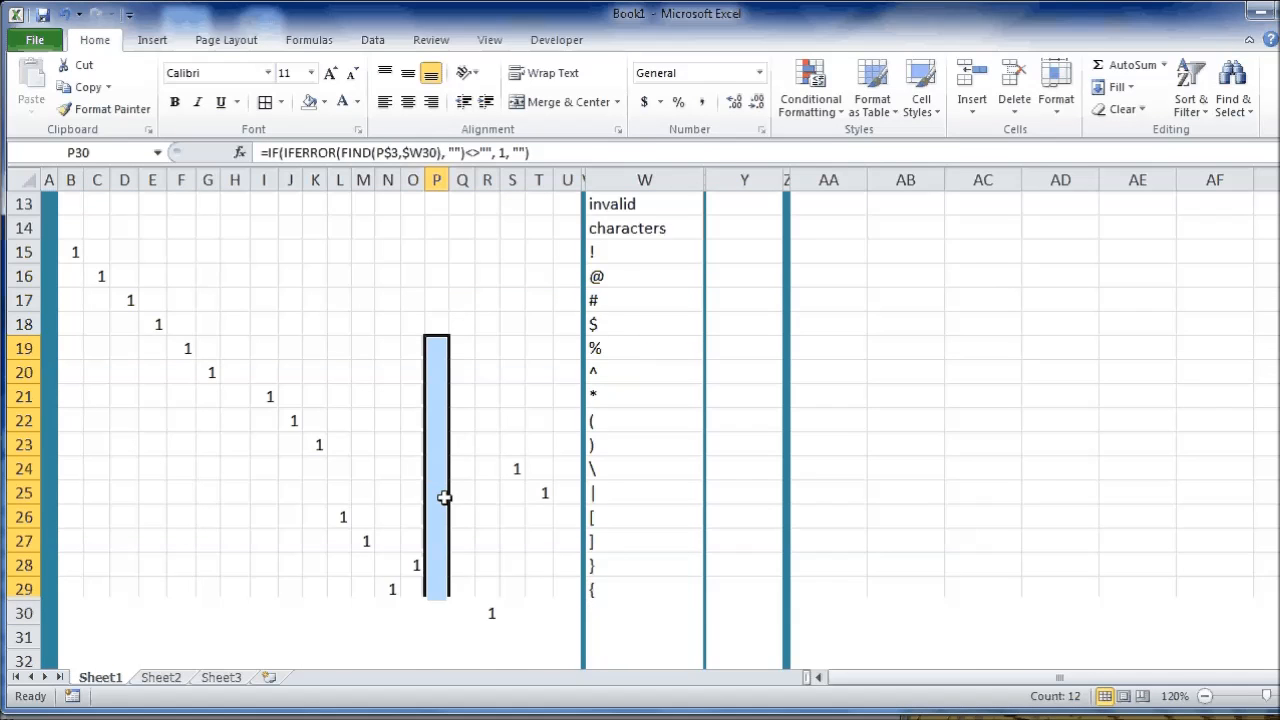
{"action": "left_click", "coordinate": [438, 566]}
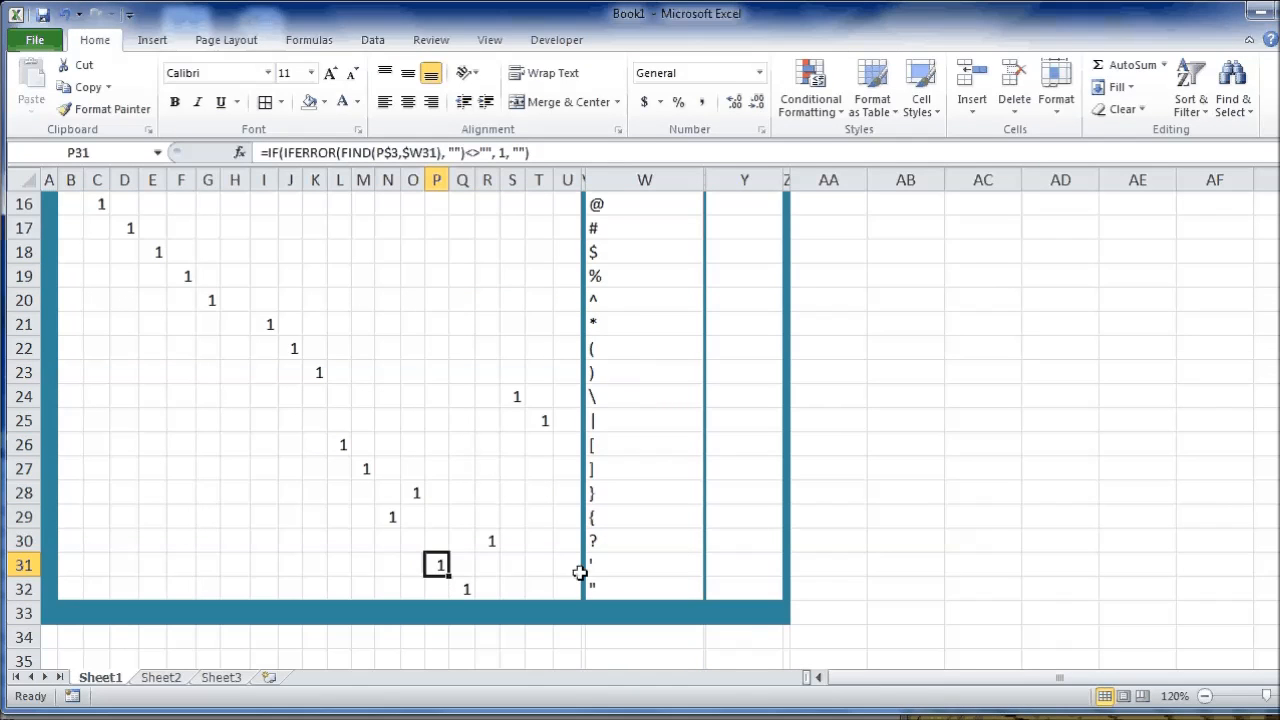
{"action": "left_click_drag", "start_coordinate": [606, 569], "coordinate": [436, 564]}
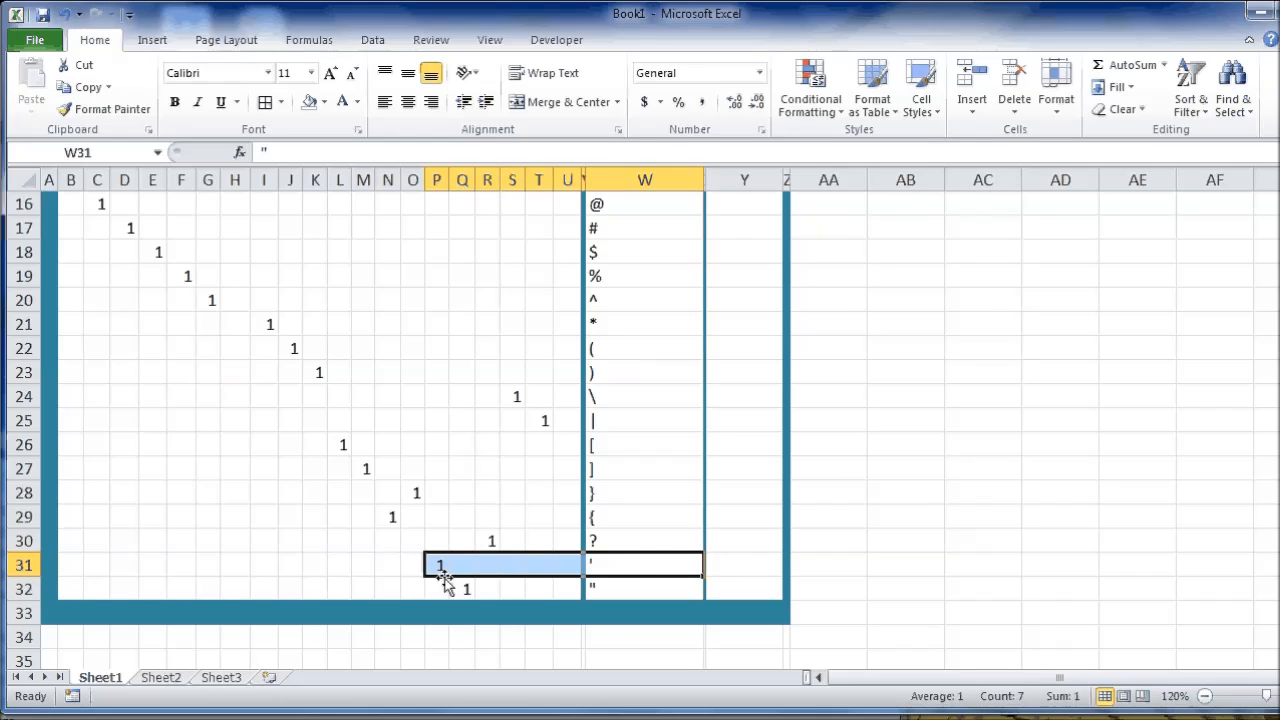
{"action": "left_click_drag", "start_coordinate": [437, 540], "coordinate": [434, 211]}
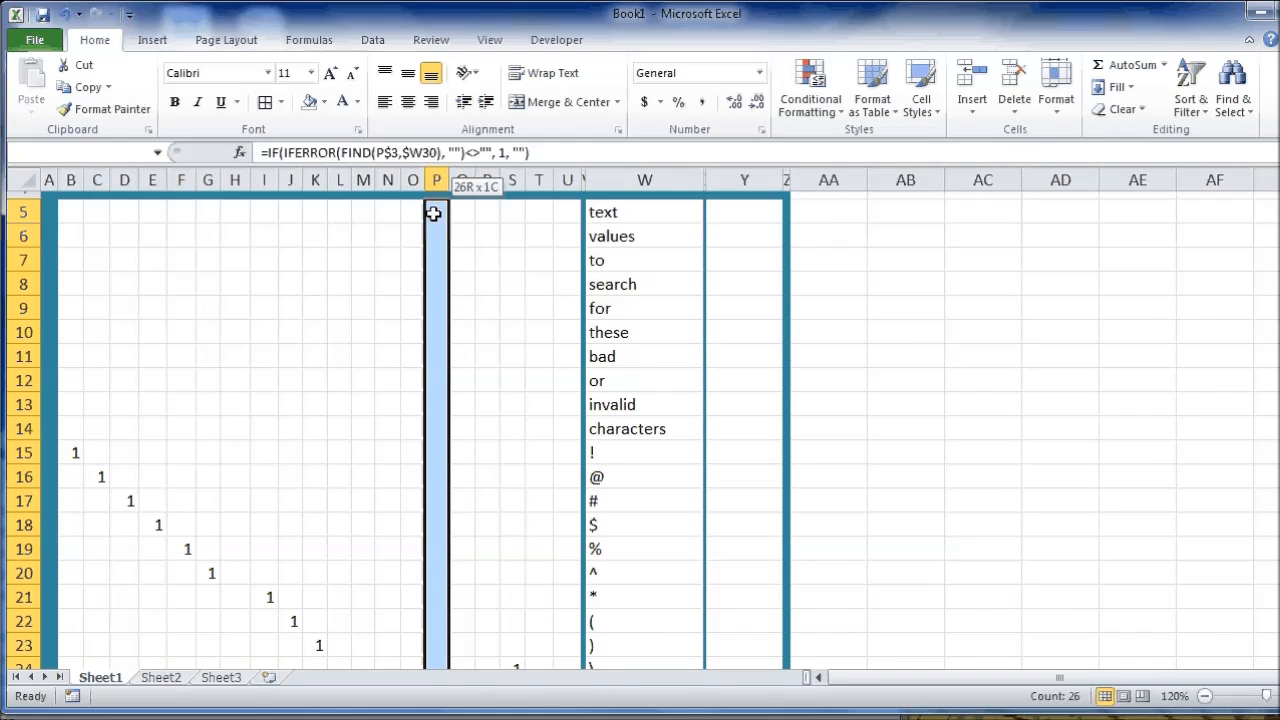
{"action": "left_click", "coordinate": [437, 356]}
{"action": "scroll", "coordinate": [514, 424], "scroll_direction": "down", "scroll_amount": 4}
{"action": "left_click_drag", "start_coordinate": [128, 229], "coordinate": [545, 590]}
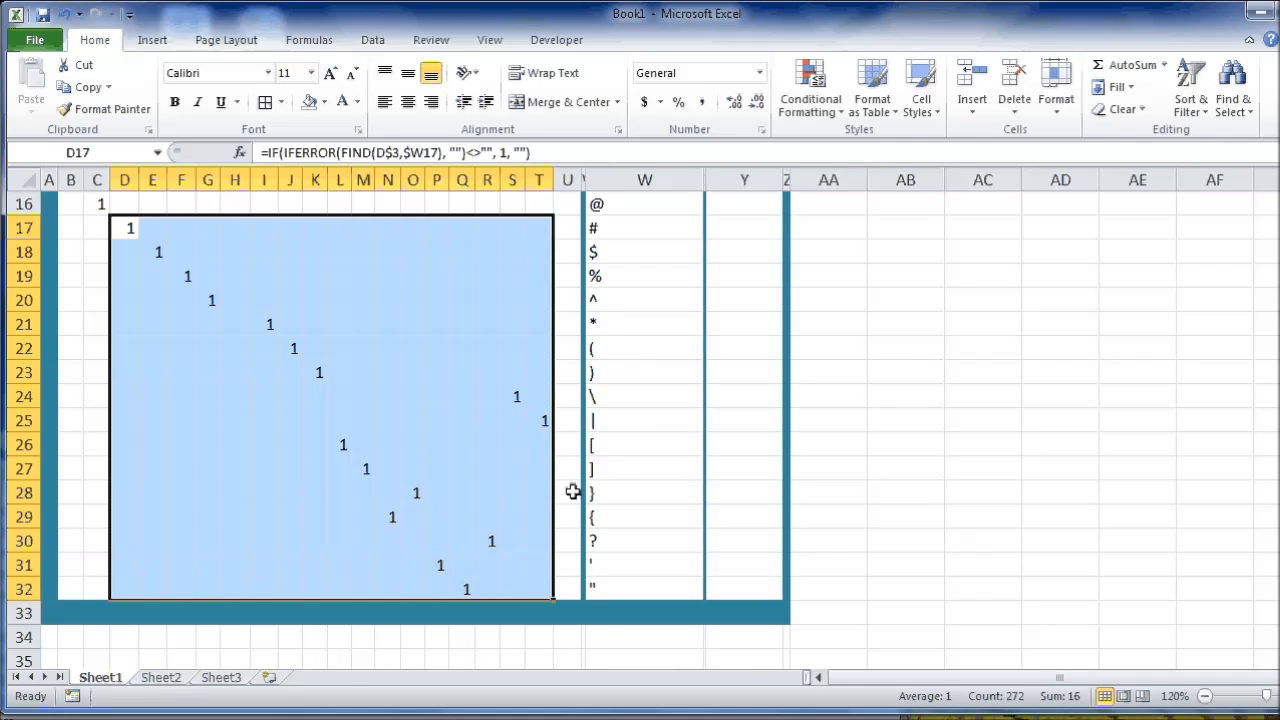
{"action": "scroll", "coordinate": [620, 492], "scroll_direction": "up", "scroll_amount": 1}
{"action": "scroll", "coordinate": [560, 460], "scroll_direction": "up", "scroll_amount": 3}
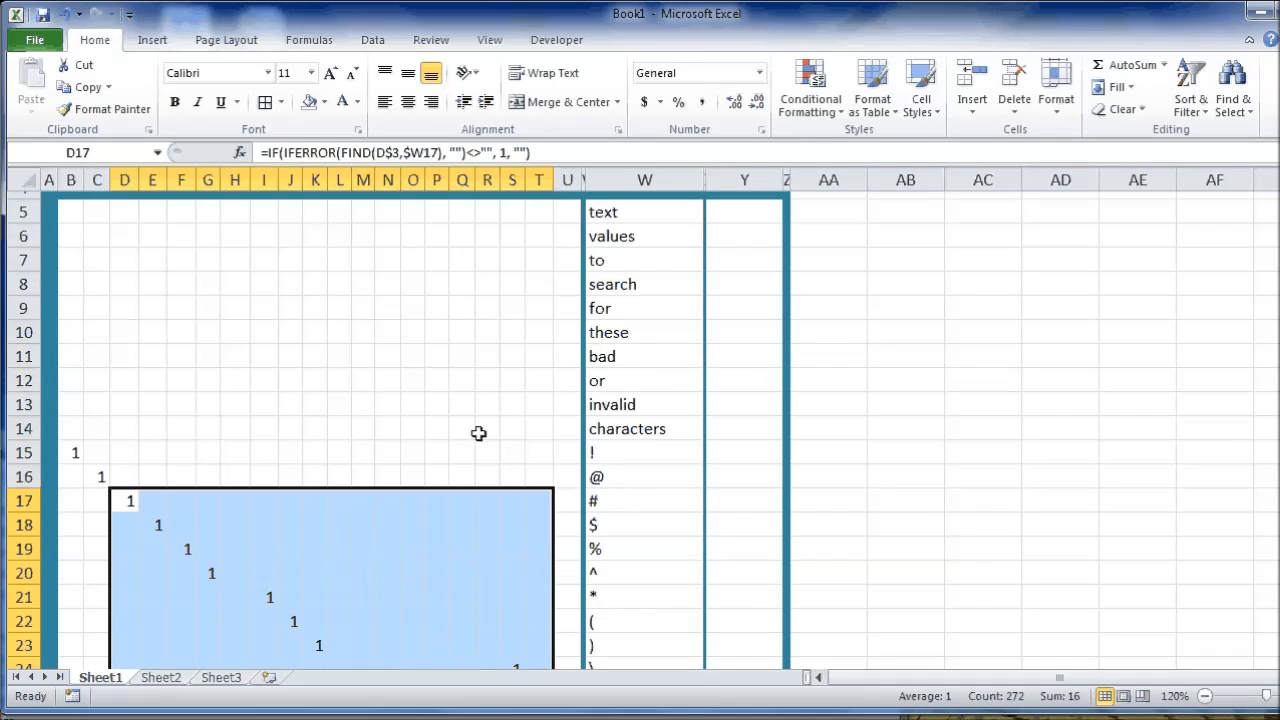
{"action": "left_click", "coordinate": [458, 354]}
{"action": "scroll", "coordinate": [457, 348], "scroll_direction": "up", "scroll_amount": 2}
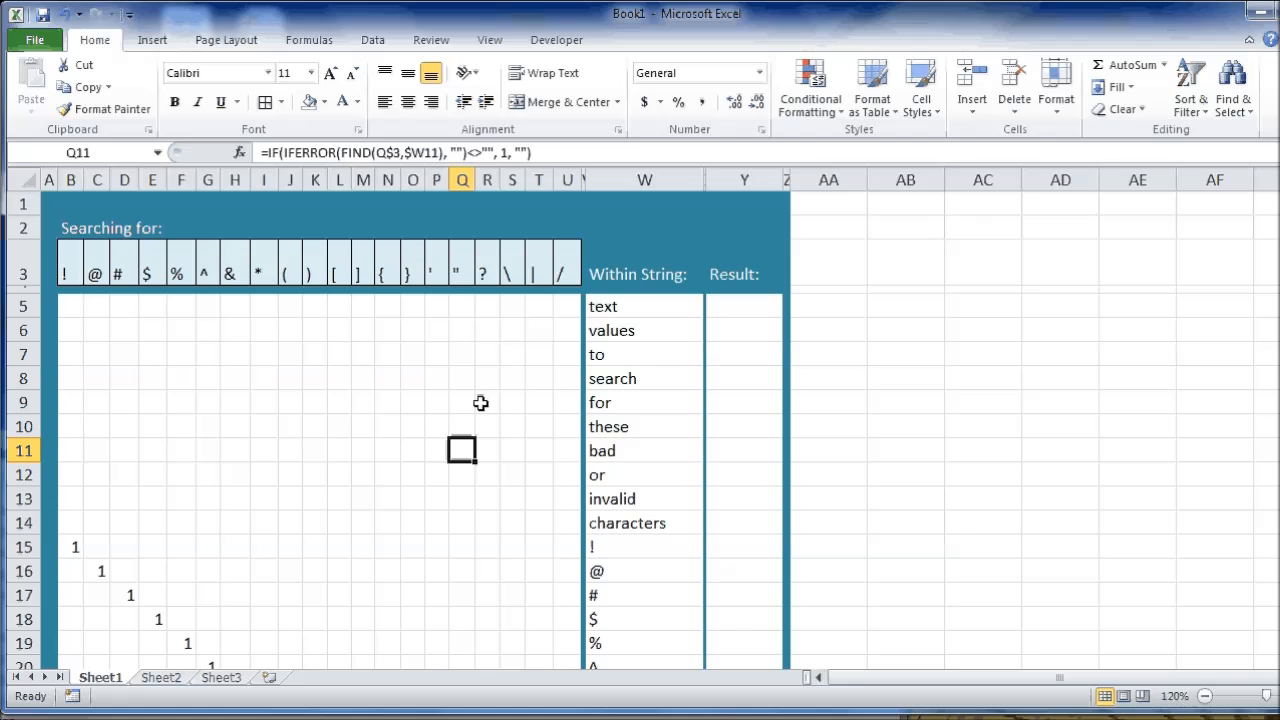
Fill the Y5 formula =IF(SUM(B5:U5)<>0, "Found ", "") down the Result column and compare row 15's result with its flags.
{"action": "left_click", "coordinate": [753, 309]}
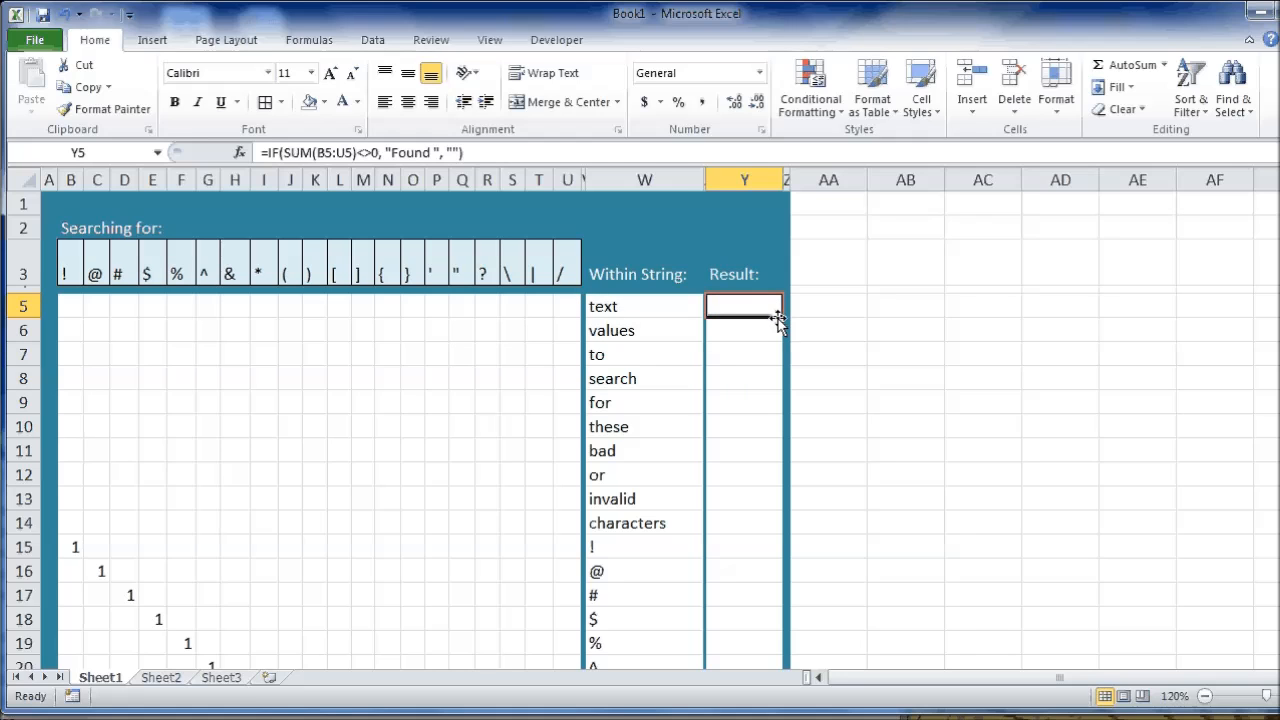
{"action": "left_click_drag", "start_coordinate": [778, 318], "coordinate": [768, 585]}
{"action": "scroll", "coordinate": [740, 525], "scroll_direction": "up", "scroll_amount": 1}
{"action": "left_click", "coordinate": [752, 493]}
{"action": "scroll", "coordinate": [740, 517], "scroll_direction": "down", "scroll_amount": 2}
{"action": "scroll", "coordinate": [740, 460], "scroll_direction": "up", "scroll_amount": 4}
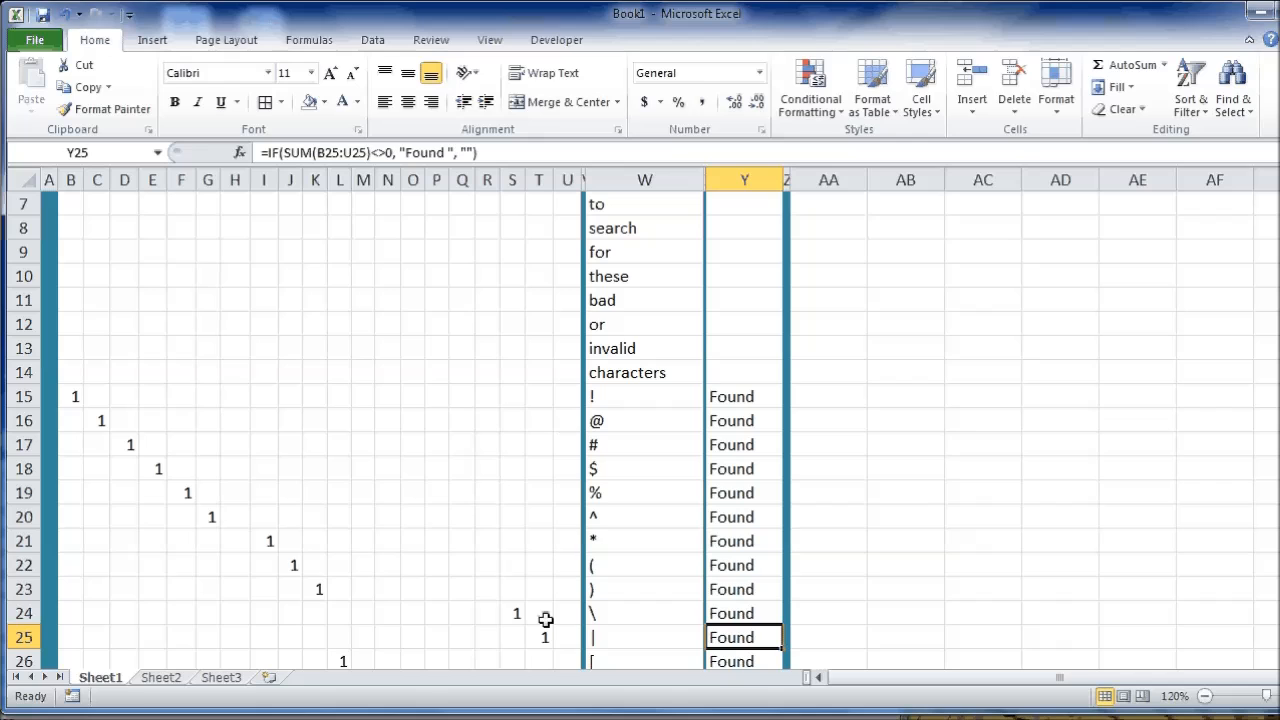
{"action": "left_click_drag", "start_coordinate": [569, 395], "coordinate": [63, 397]}
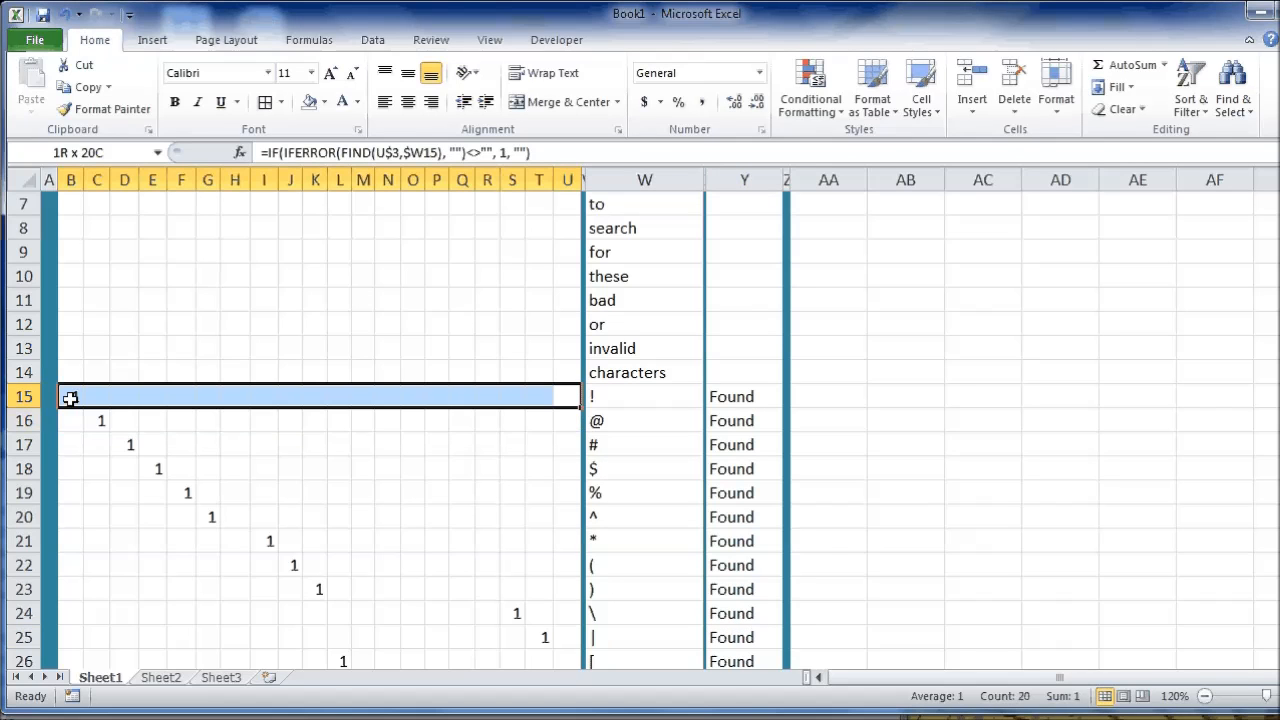
Replace the asterisk search character in I3 with the multi-character search term "ext".
{"action": "left_click", "coordinate": [737, 396]}
{"action": "scroll", "coordinate": [742, 412], "scroll_direction": "up", "scroll_amount": 2}
{"action": "left_click", "coordinate": [410, 430]}
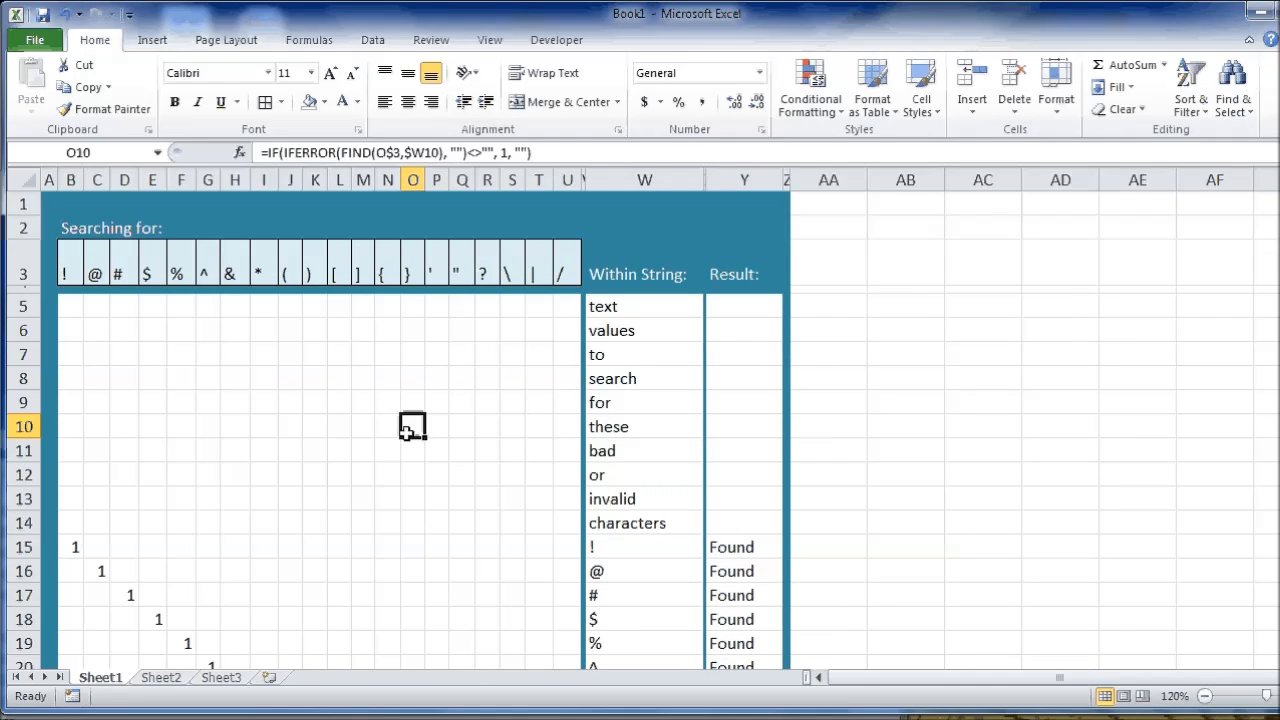
{"action": "left_click", "coordinate": [263, 274]}
{"action": "key", "text": "Delete"}
{"action": "type", "text": "ext"}
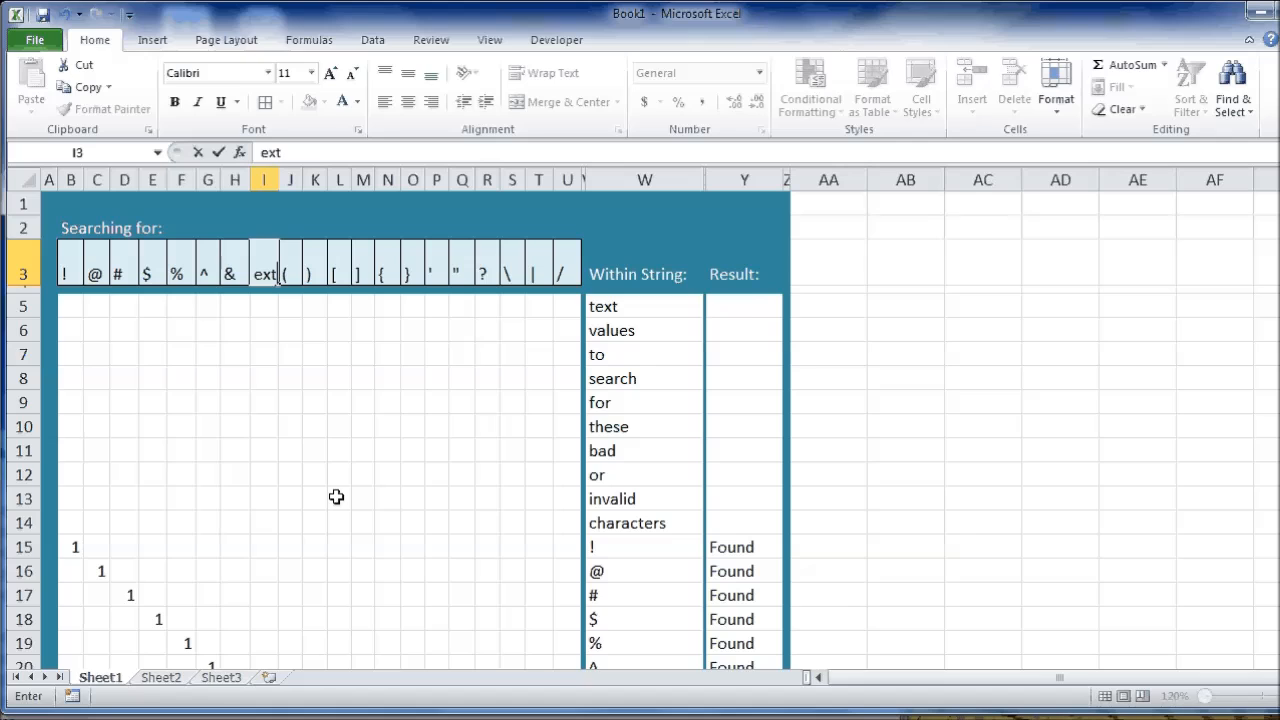
{"action": "key", "text": "Return"}
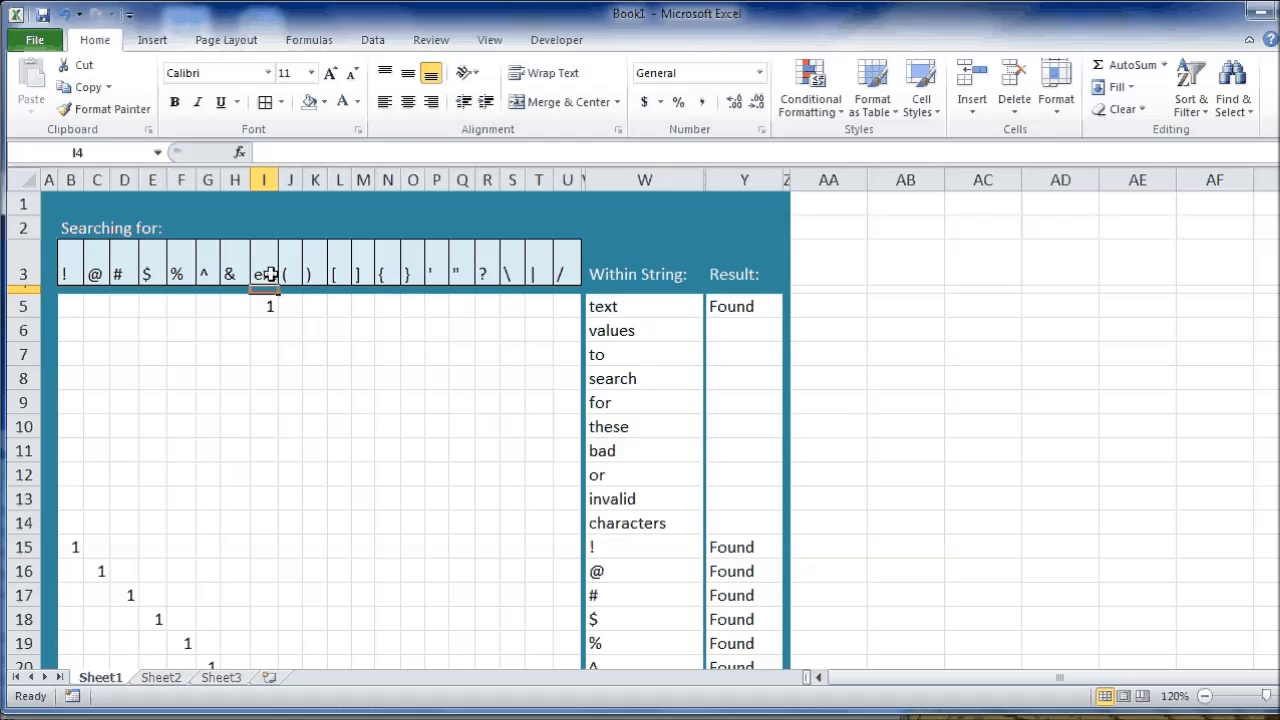
Replace the closing square bracket in M3 with the search term "ract" and reselect that cell.
{"action": "left_click", "coordinate": [366, 272]}
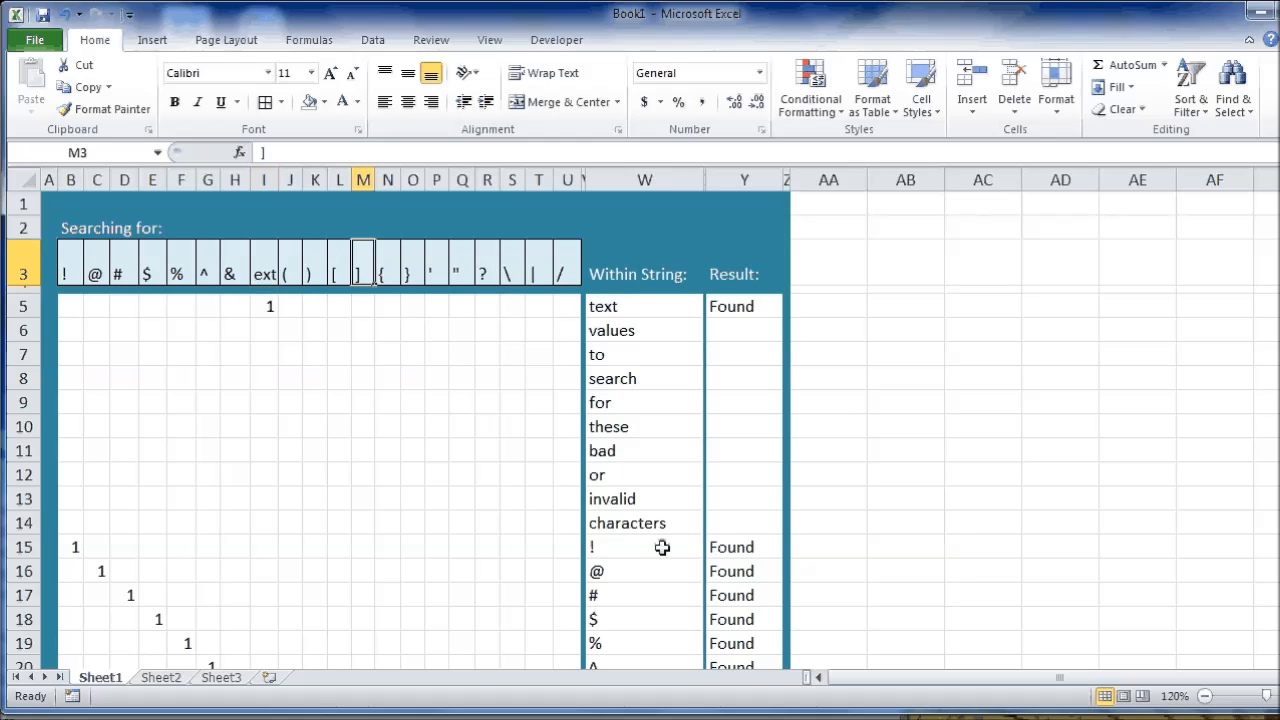
{"action": "type", "text": "rac"}
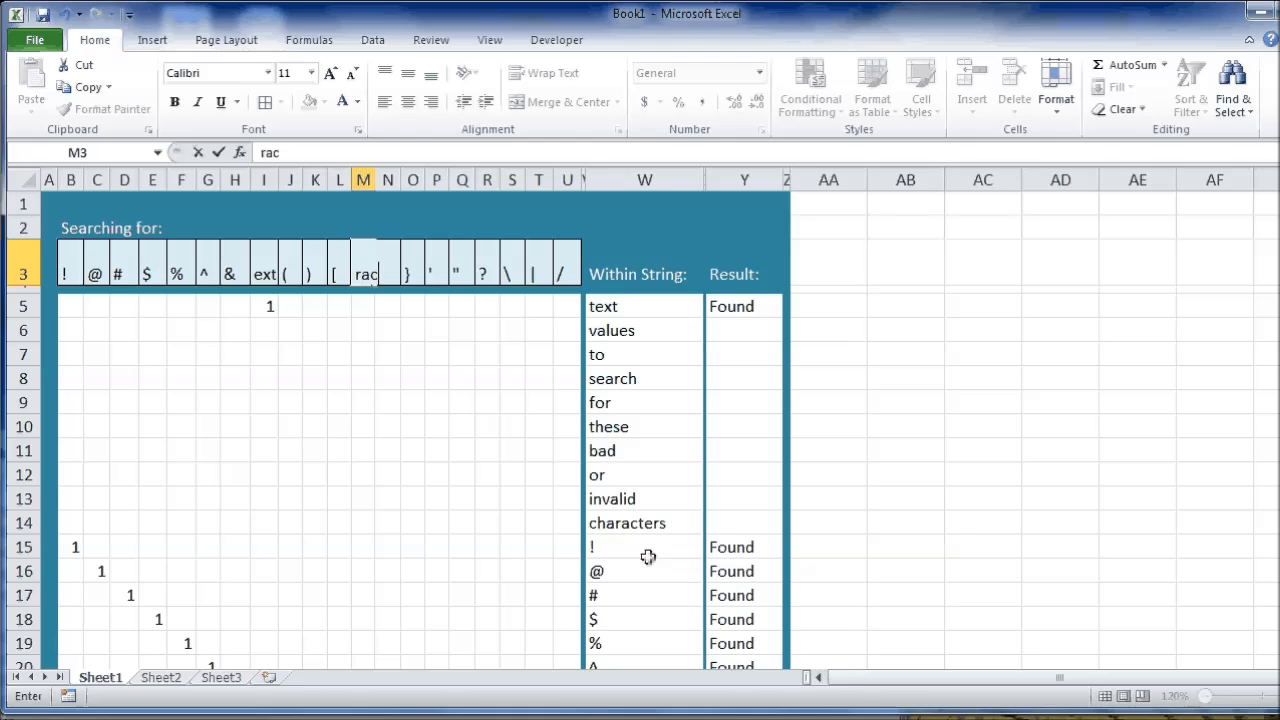
{"action": "type", "text": "t"}
{"action": "key", "text": "Return"}
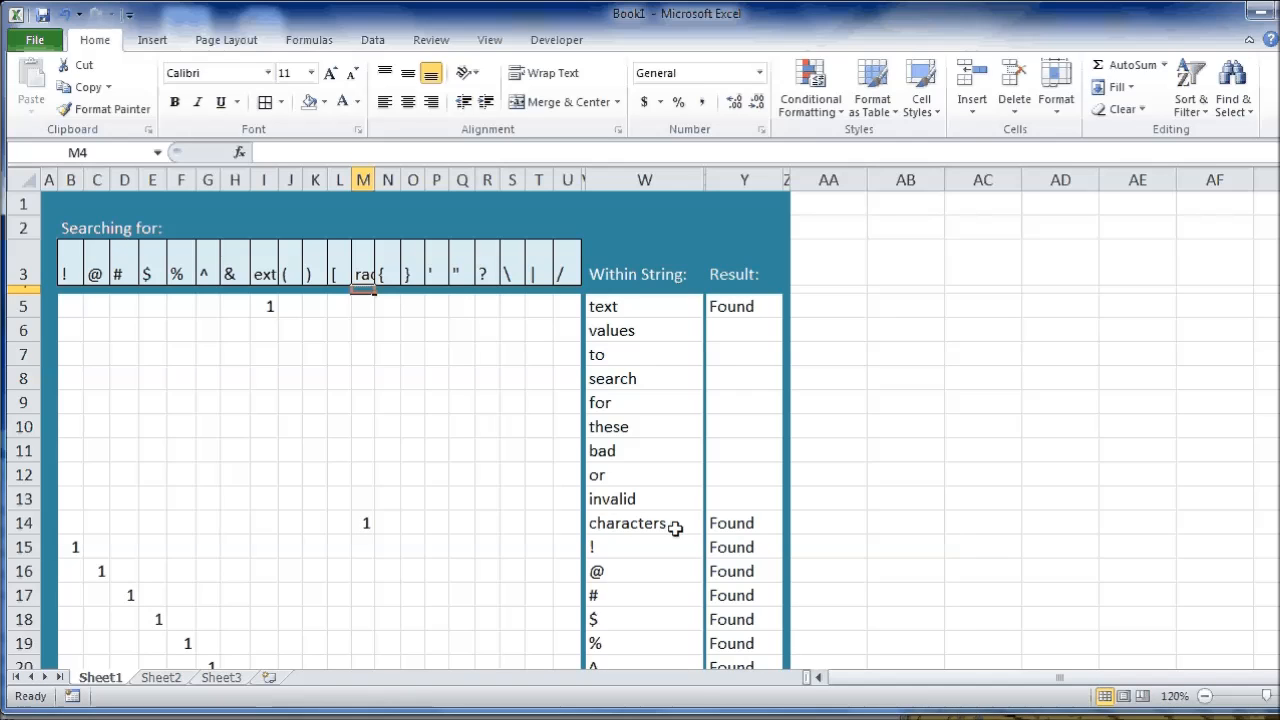
{"action": "left_click", "coordinate": [363, 270]}
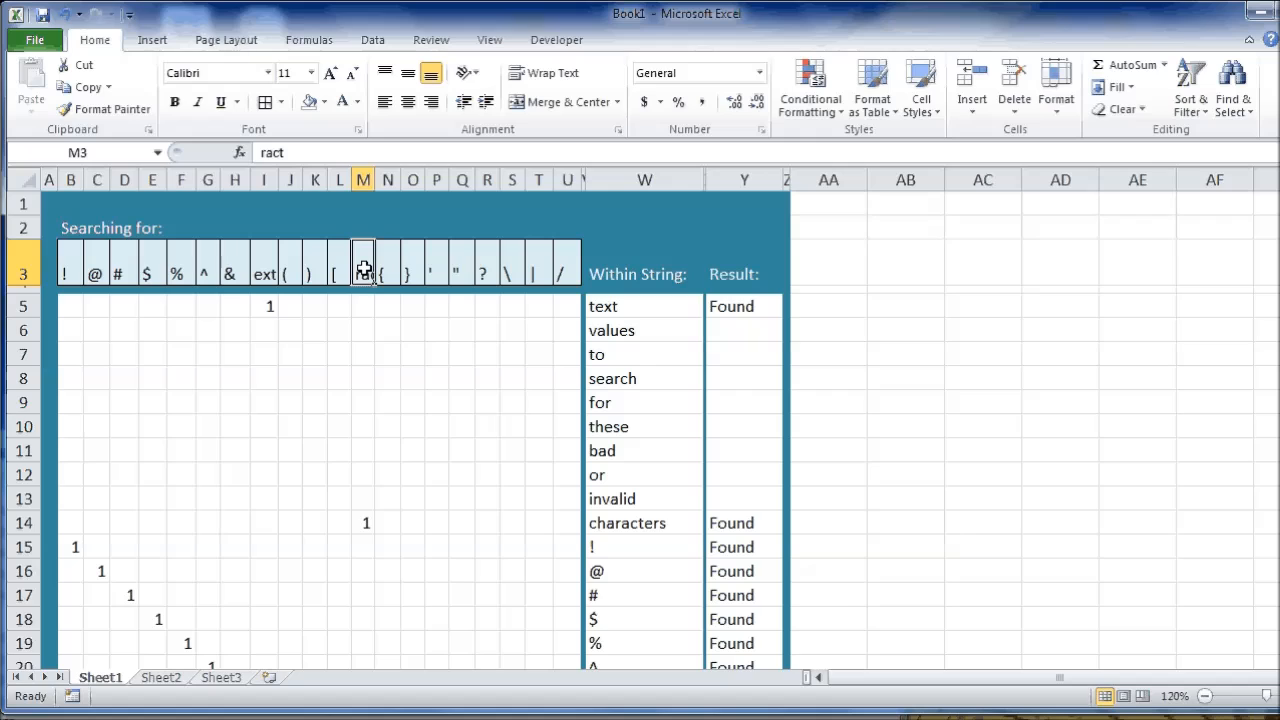